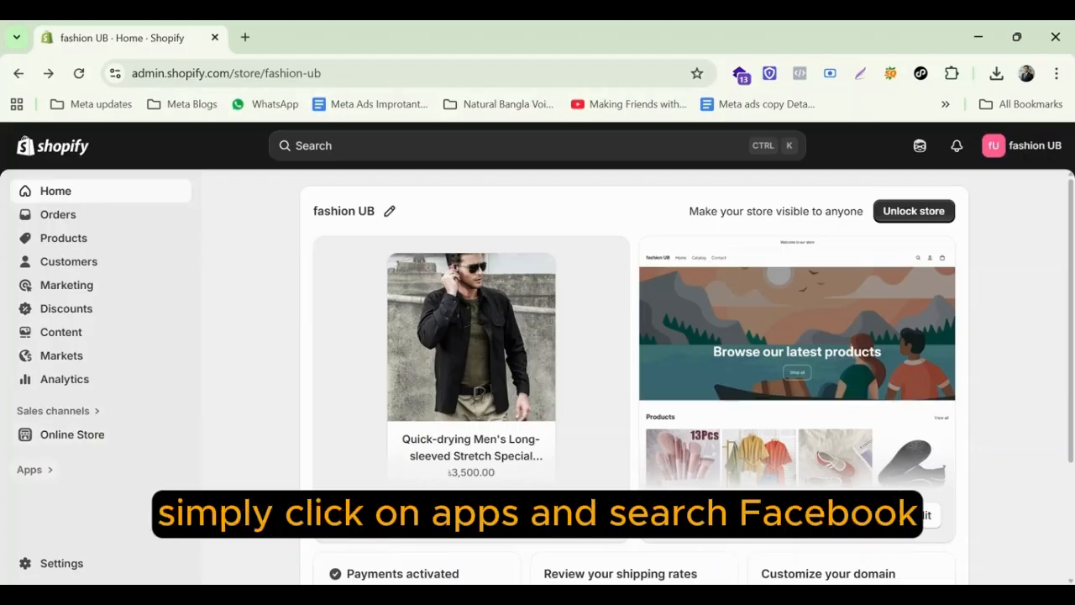
Search the store's apps for "facebook" and install the Facebook & Instagram app by Meta
click(33, 469)
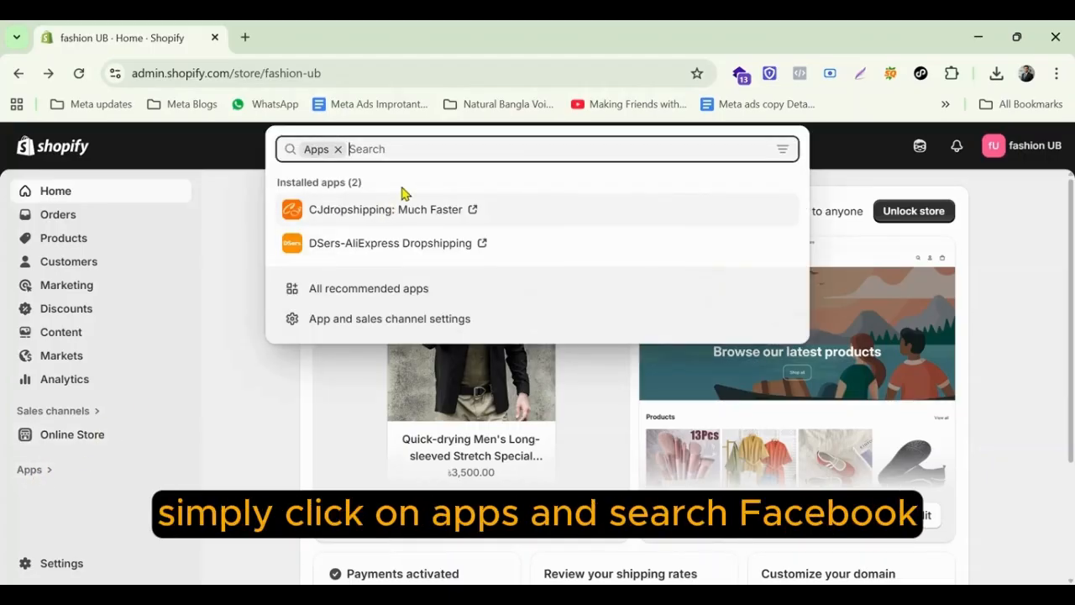
text(af)
key(BackSpace)
text(facebook)
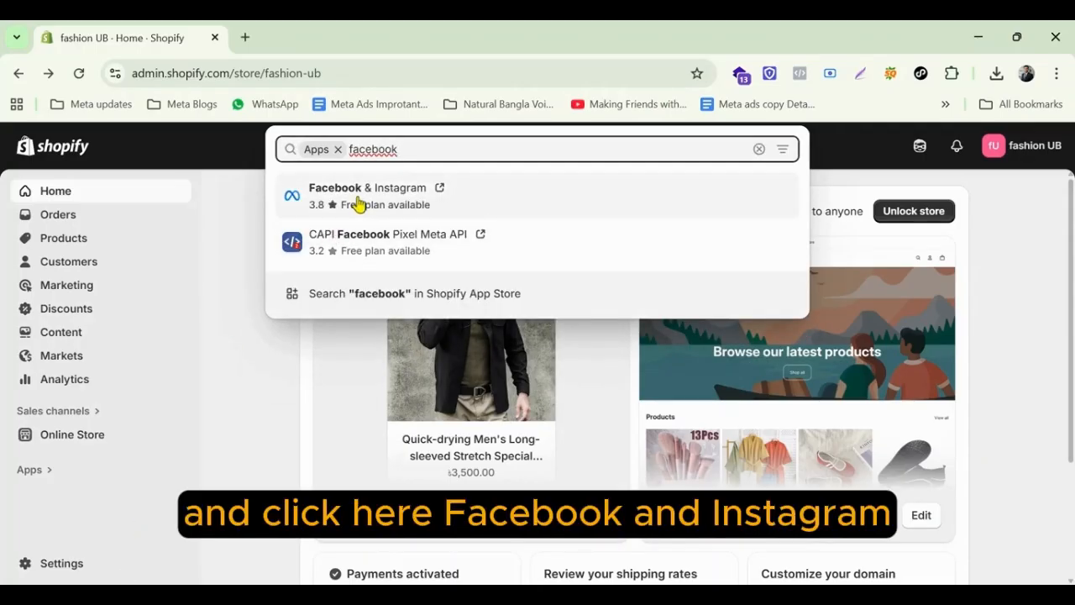
click(369, 200)
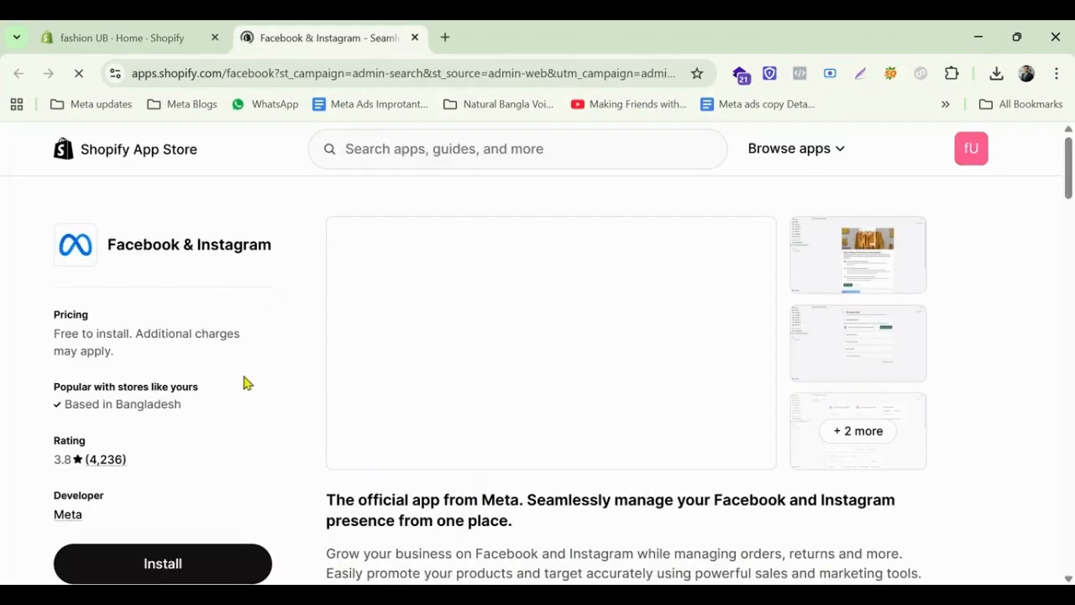
click(162, 564)
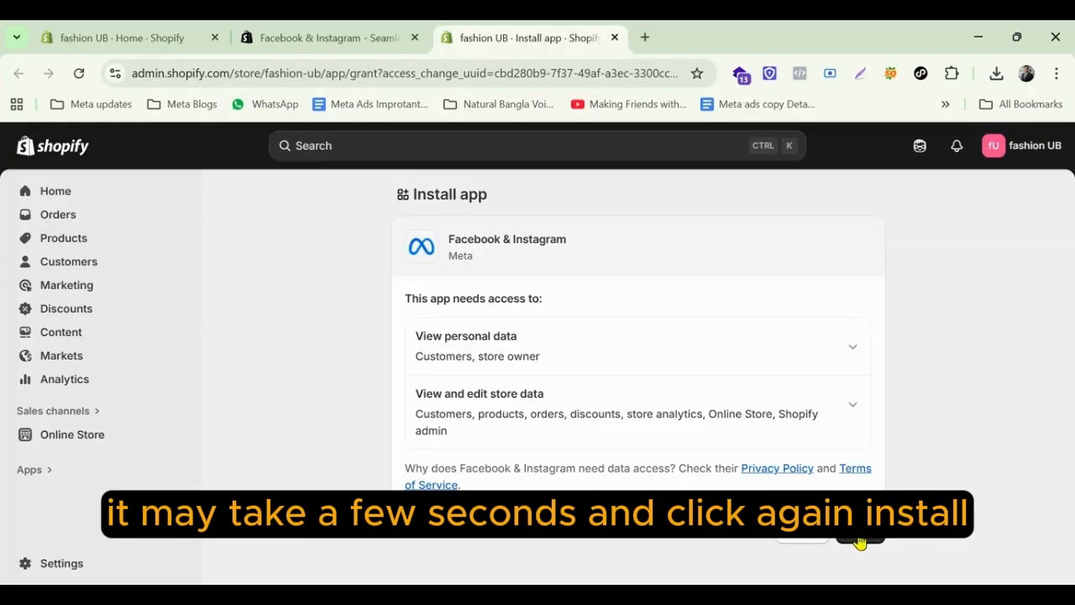
click(860, 542)
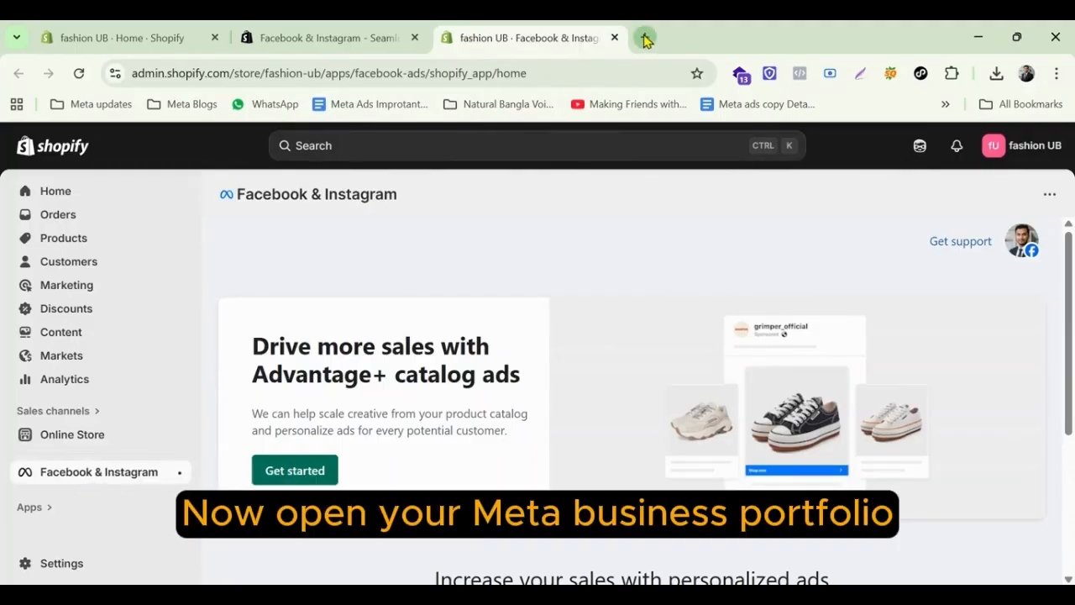
Switch to Meta Business Suite by loading business.facebook.com in a new browser tab
click(645, 38)
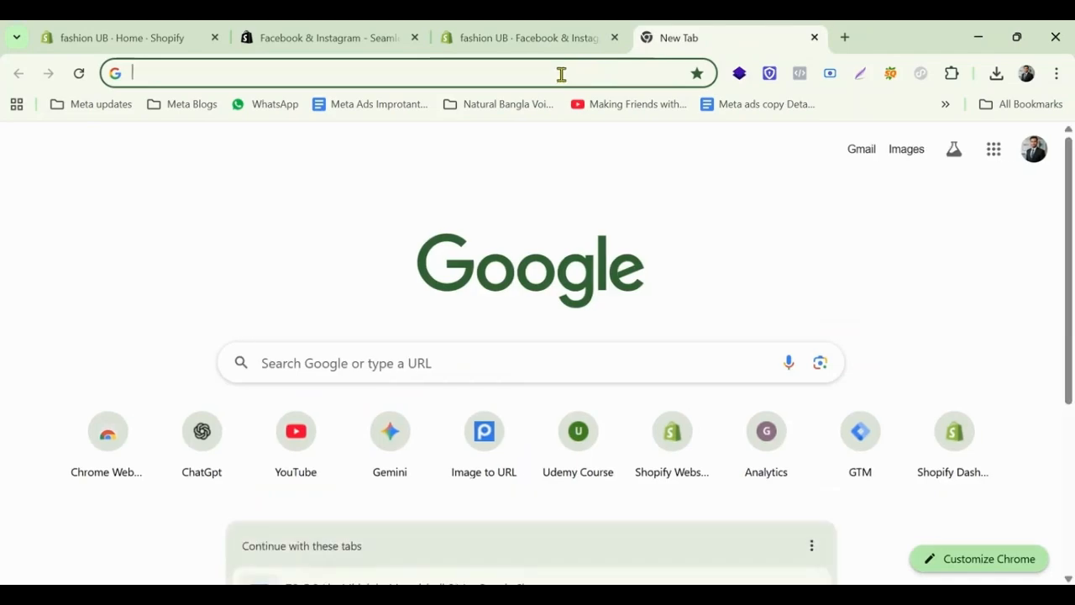
click(561, 75)
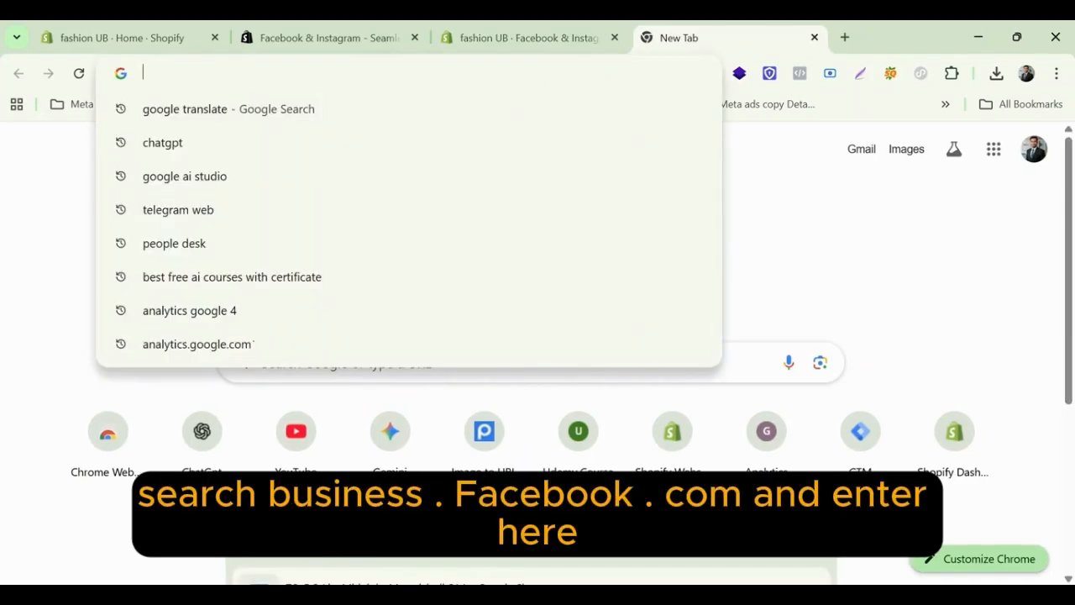
text(b)
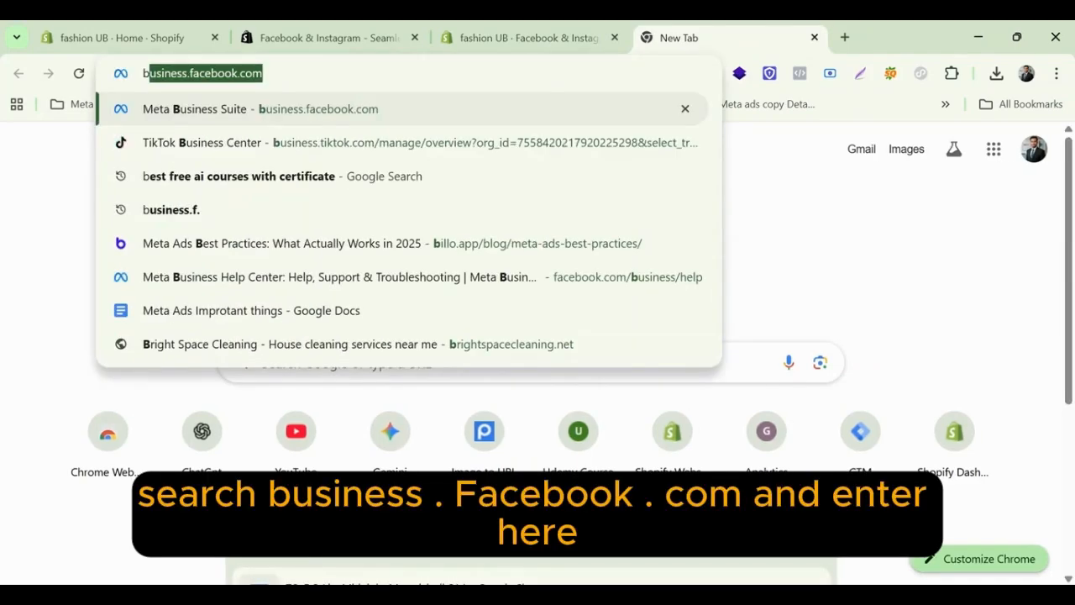
key(Return)
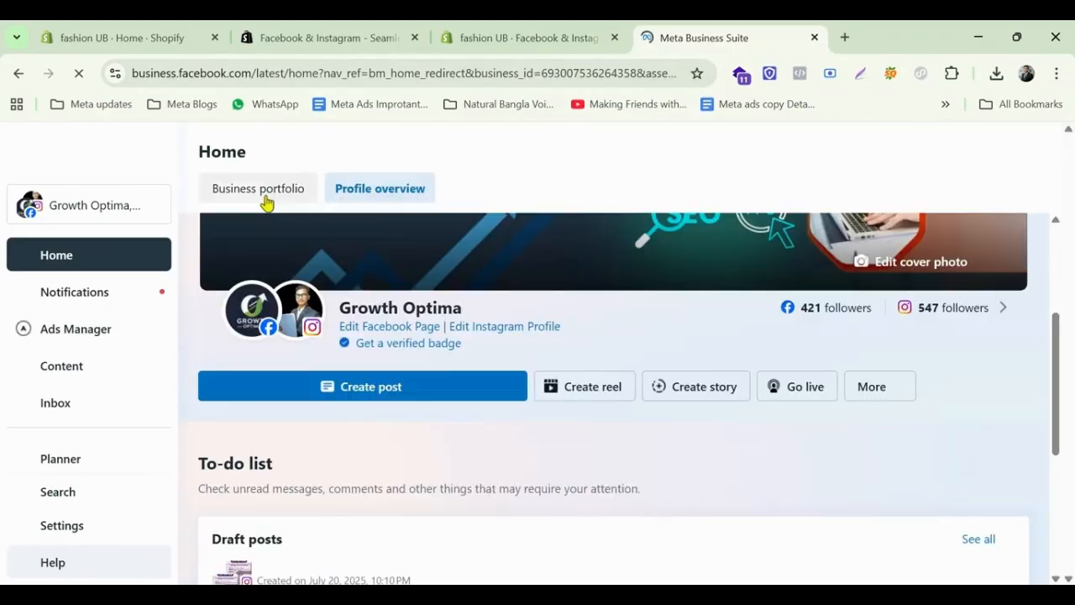
Open Events Manager from the full list of Meta Business Suite tools
click(62, 529)
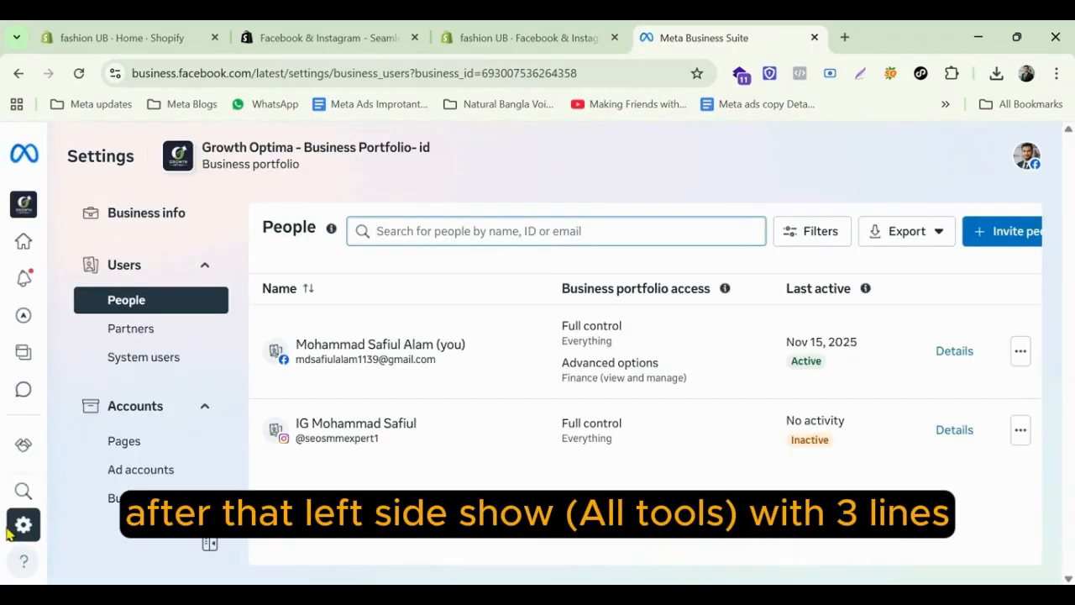
scroll(48, 466, down, 2)
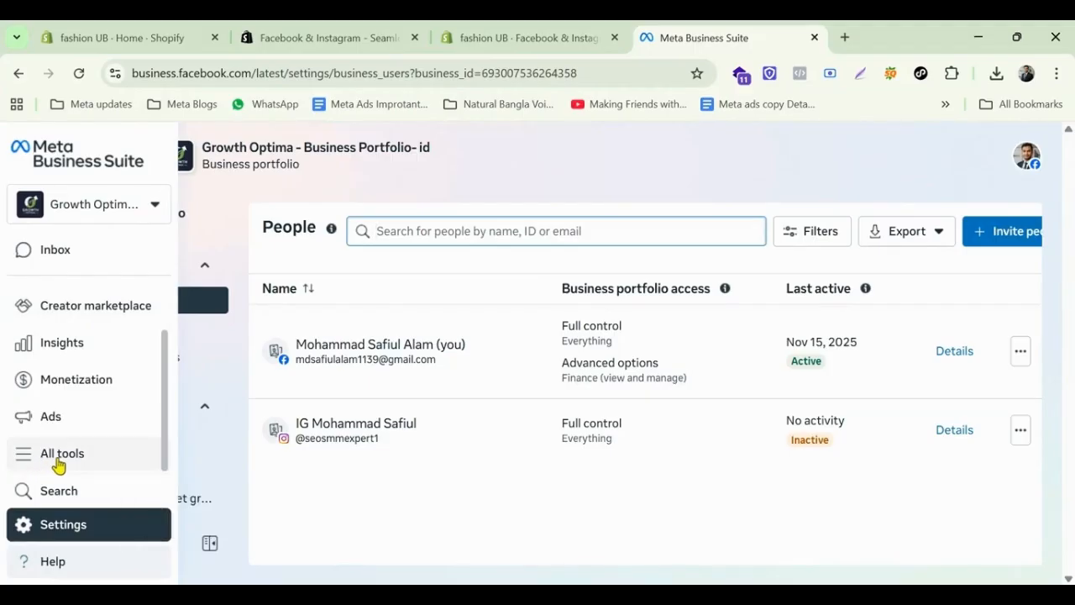
click(62, 457)
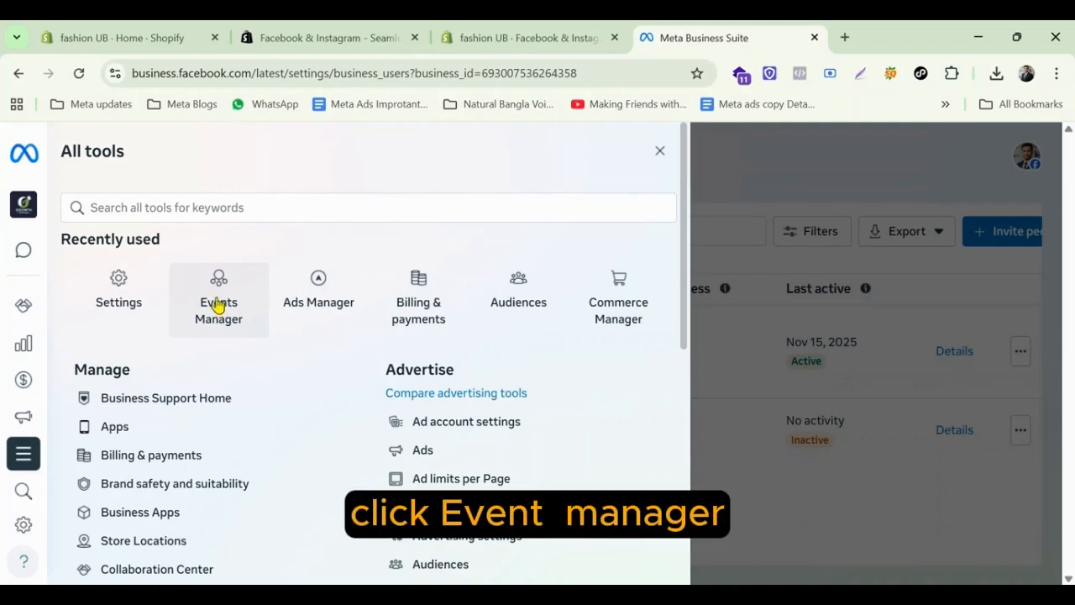
click(217, 303)
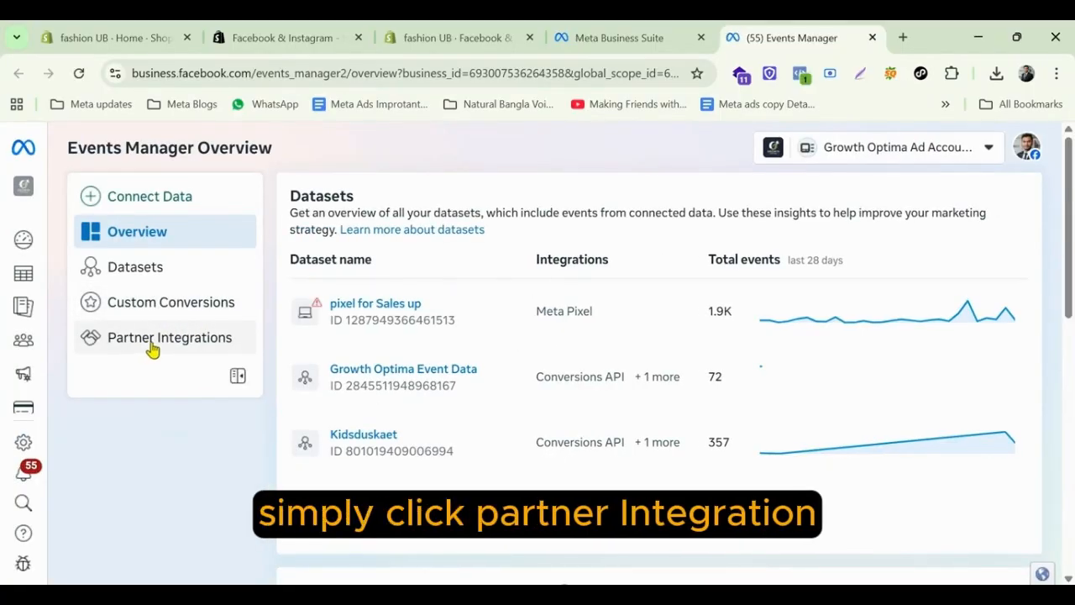
Find Shopify among the partner integrations and start connecting its account to Meta
click(157, 344)
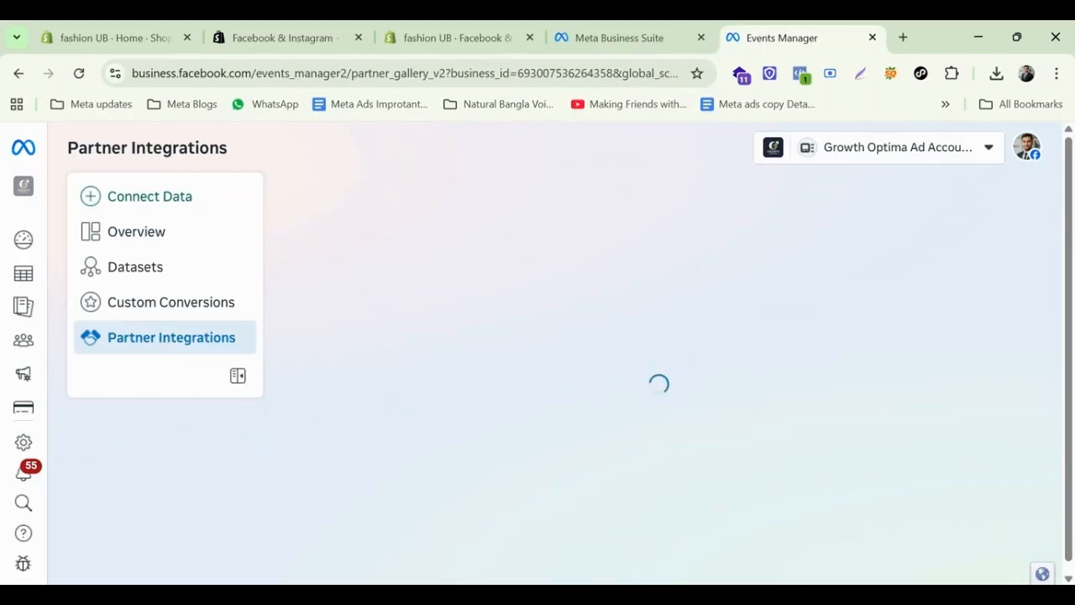
scroll(395, 454, down, 2)
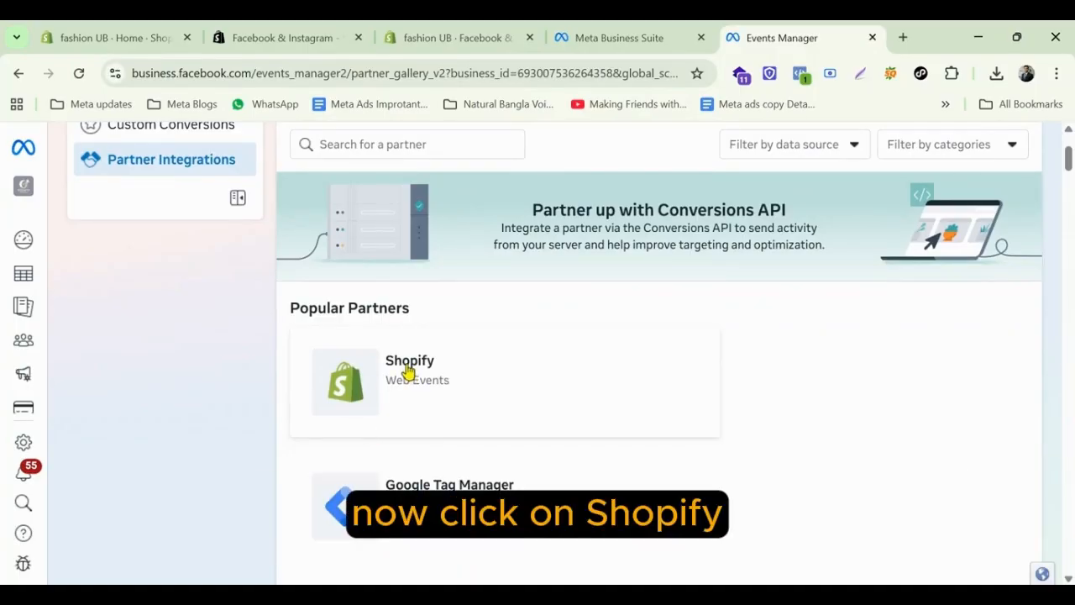
click(408, 371)
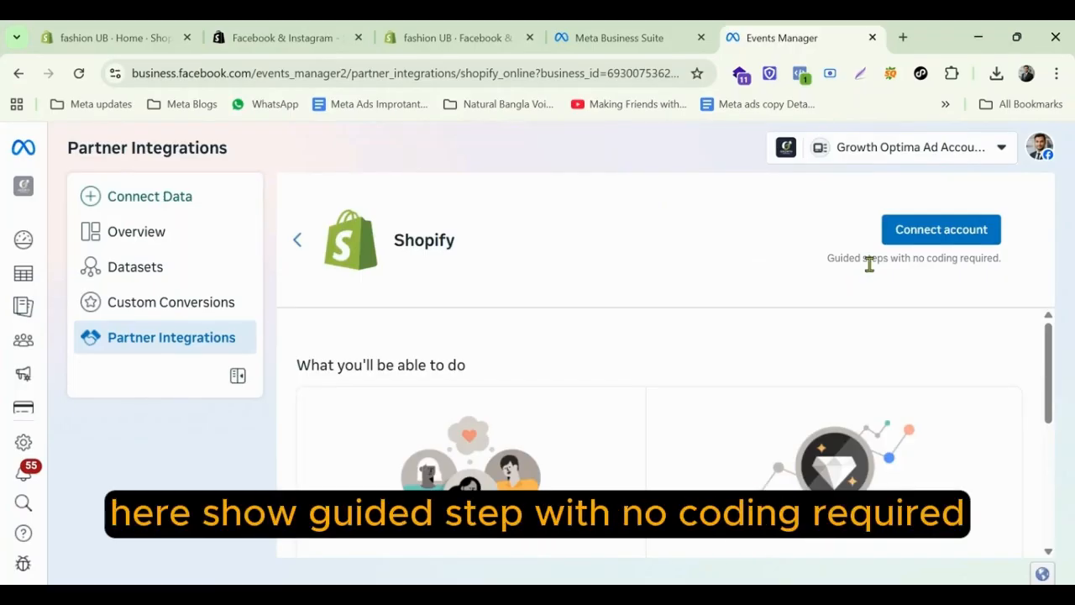
click(921, 239)
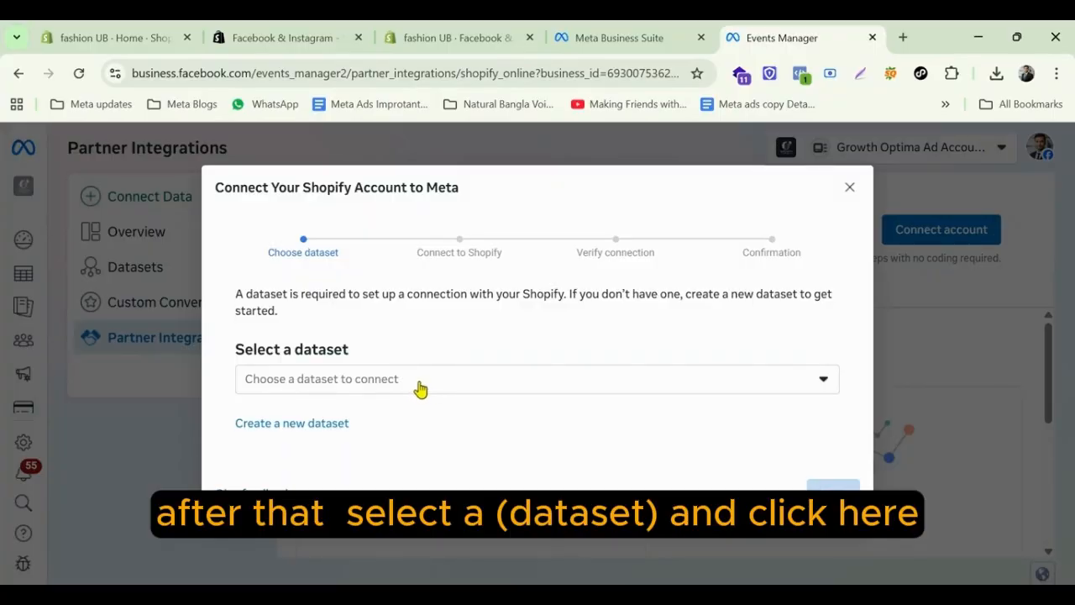
Choose the inactive dataset "Growth Optima pixel 01" for the Shopify connection and continue to the connection stage
click(420, 388)
scroll(391, 281, down, 1)
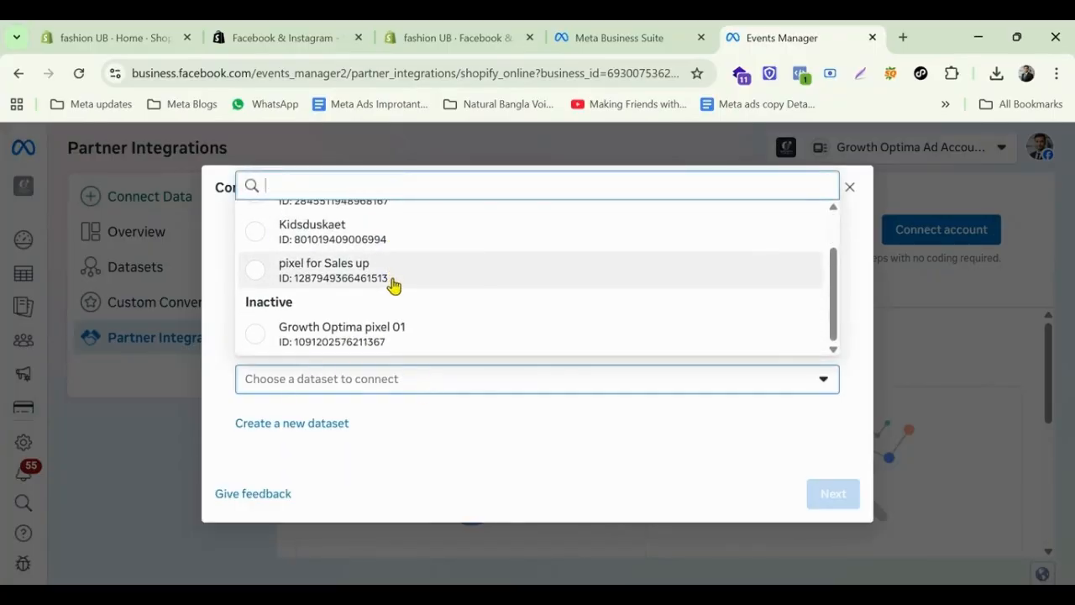
scroll(391, 289, up, 1)
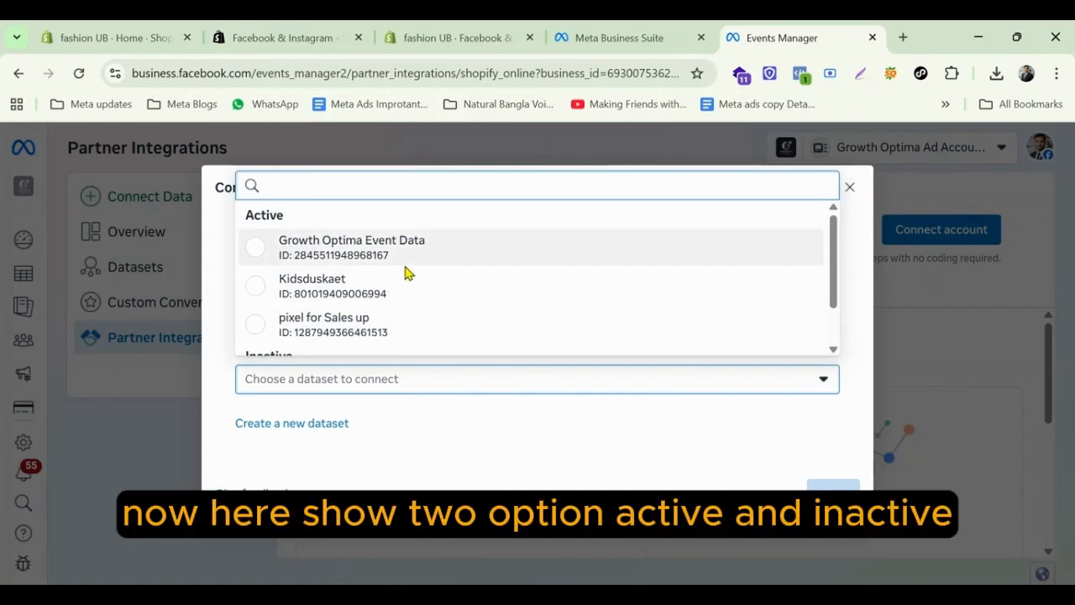
scroll(475, 260, down, 1)
scroll(349, 293, up, 1)
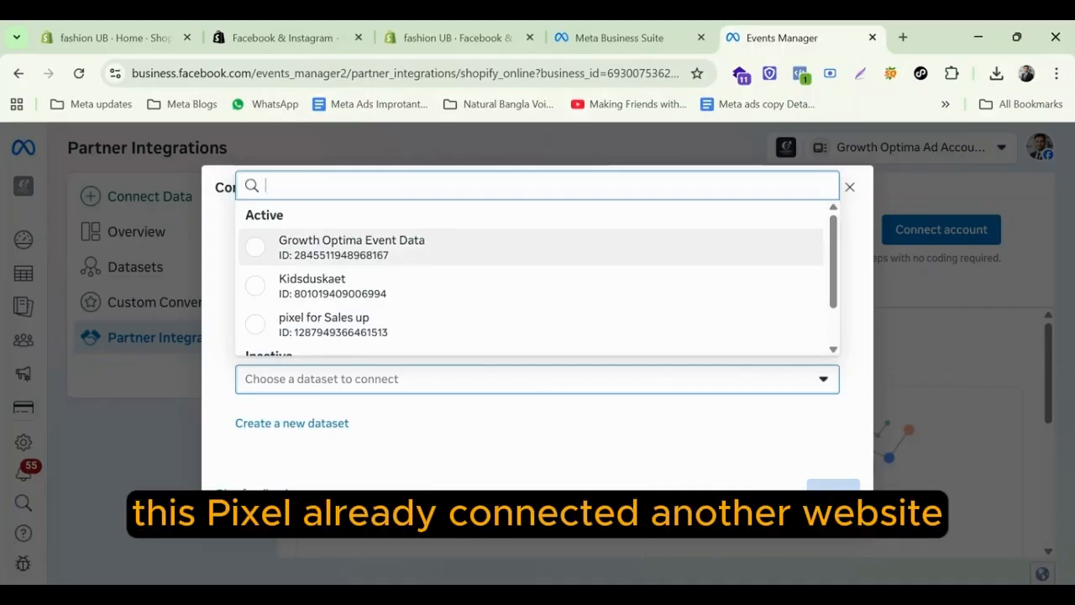
scroll(395, 289, down, 1)
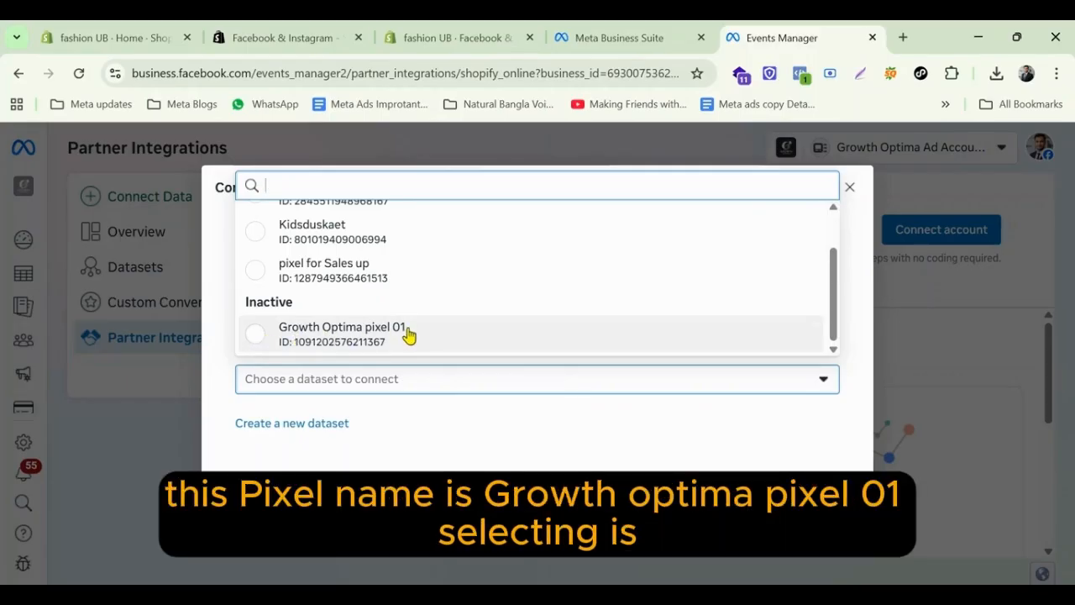
click(259, 338)
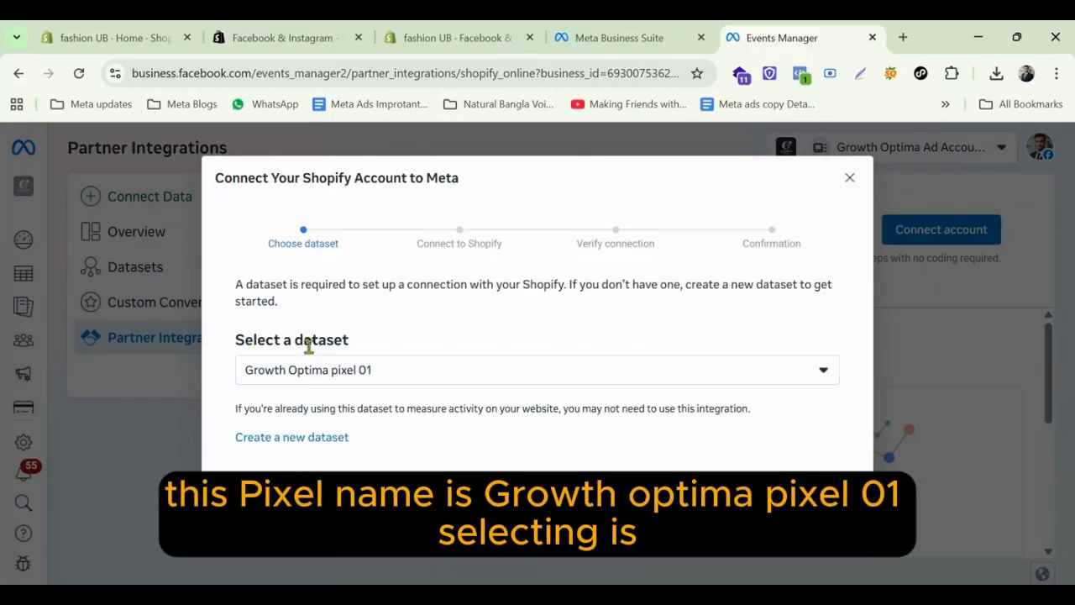
click(834, 510)
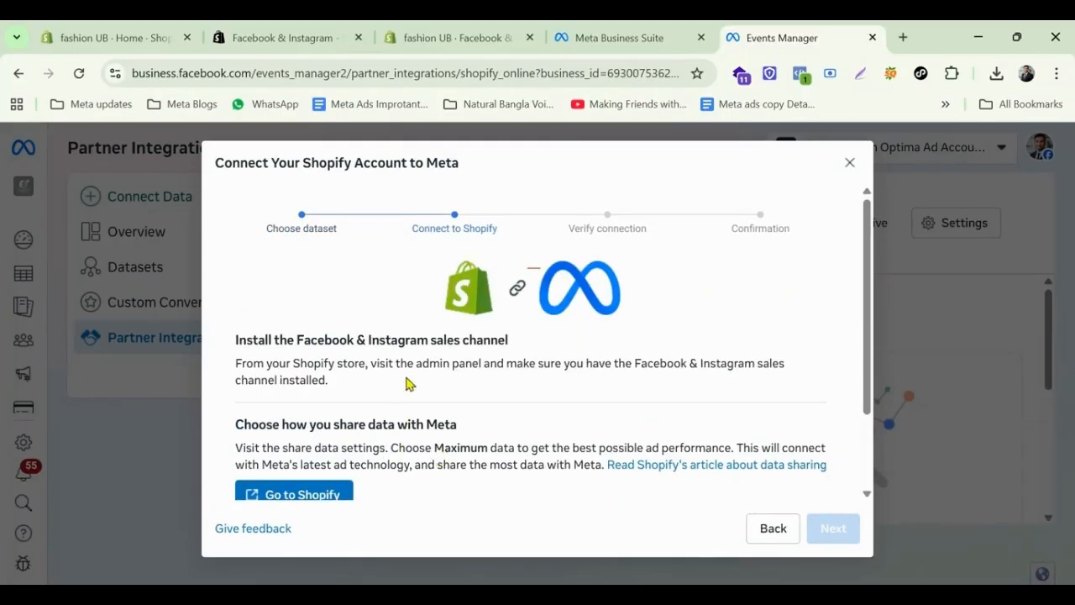
Continue from the connection wizard to Shopify and select the fashion UB store
scroll(404, 411, down, 1)
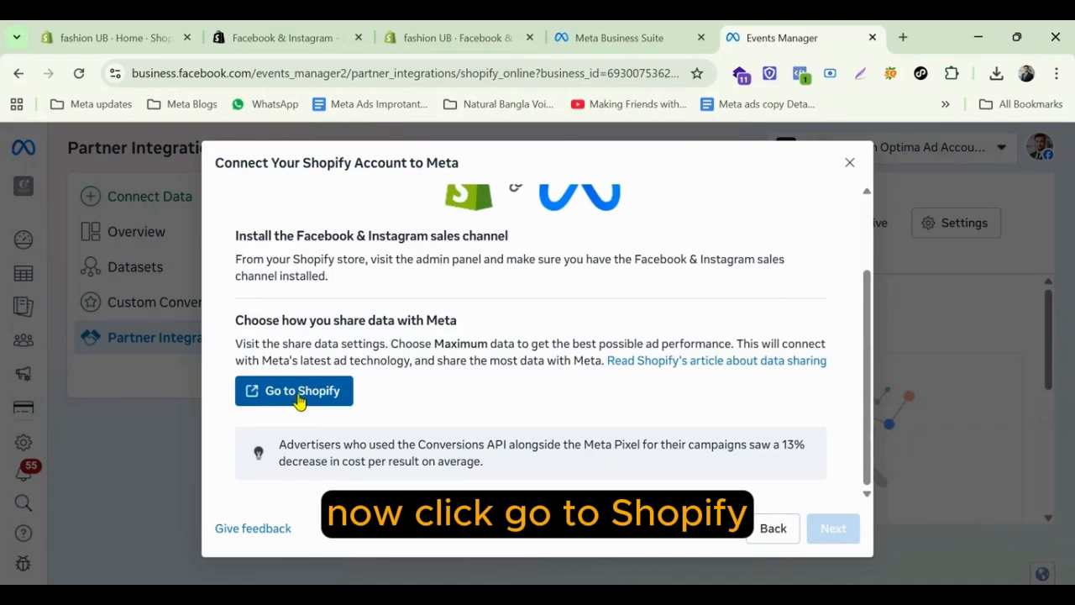
click(299, 400)
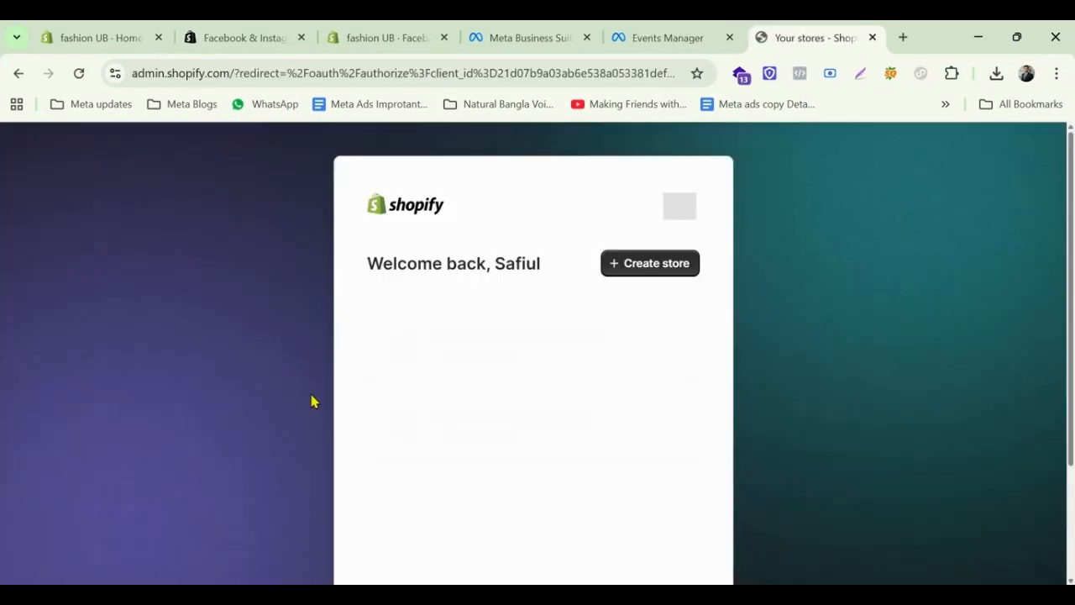
scroll(436, 388, down, 2)
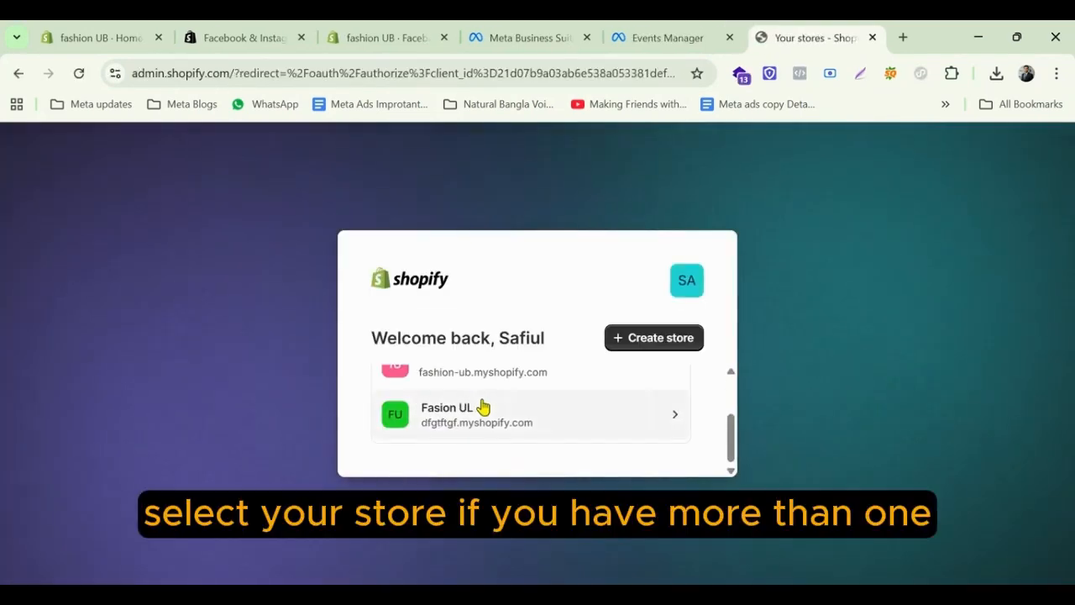
scroll(492, 413, up, 2)
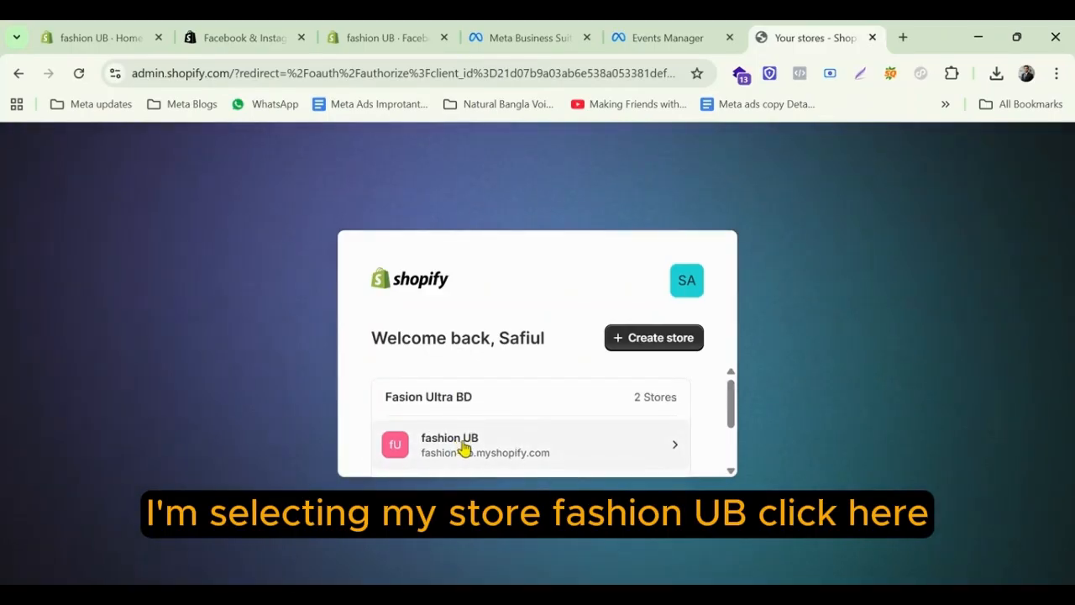
click(464, 448)
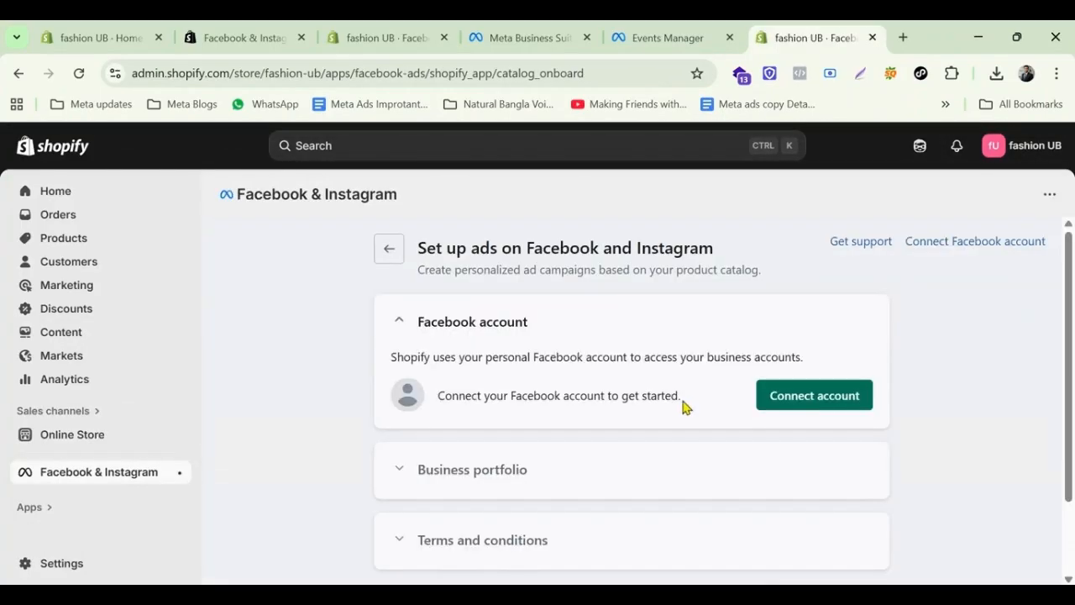
Connect the Facebook account and the "Growth Optima - Business Portfolio- id" business portfolio to the Shopify ads setup
click(792, 400)
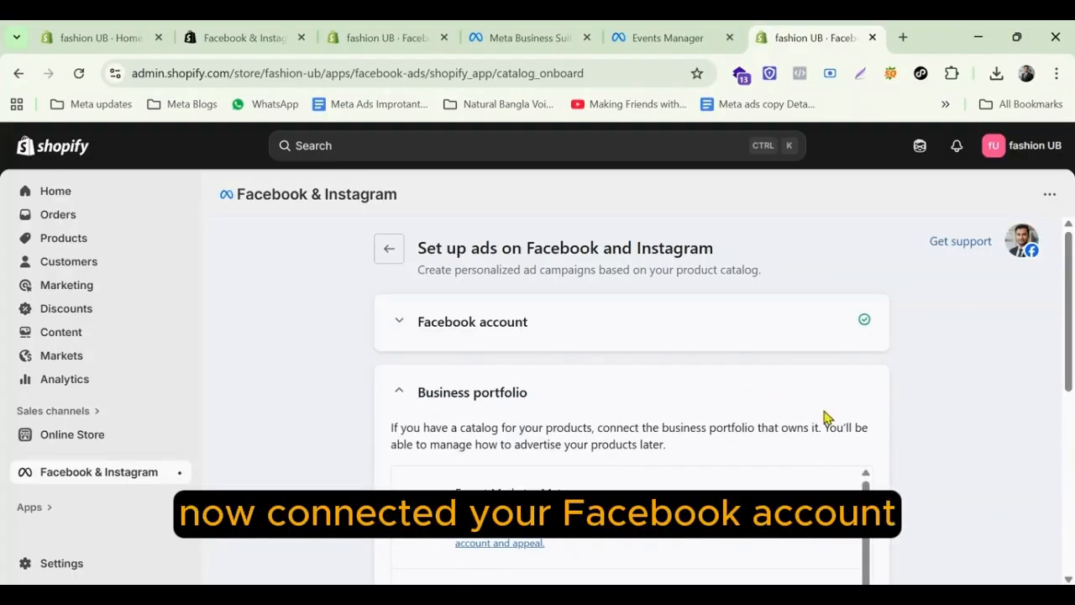
scroll(683, 448, down, 5)
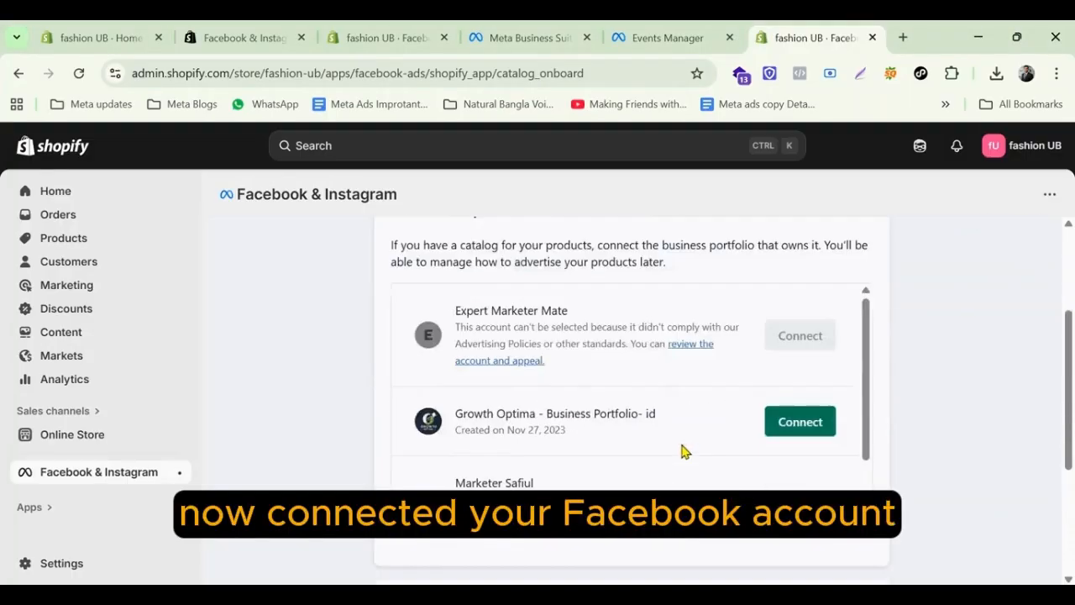
scroll(666, 423, up, 5)
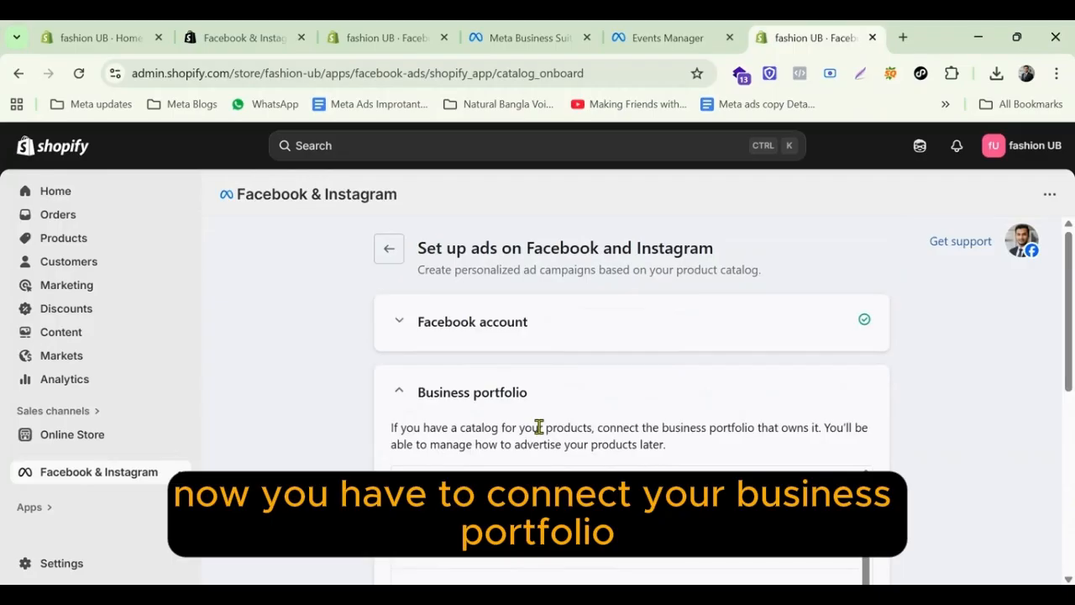
scroll(540, 434, down, 2)
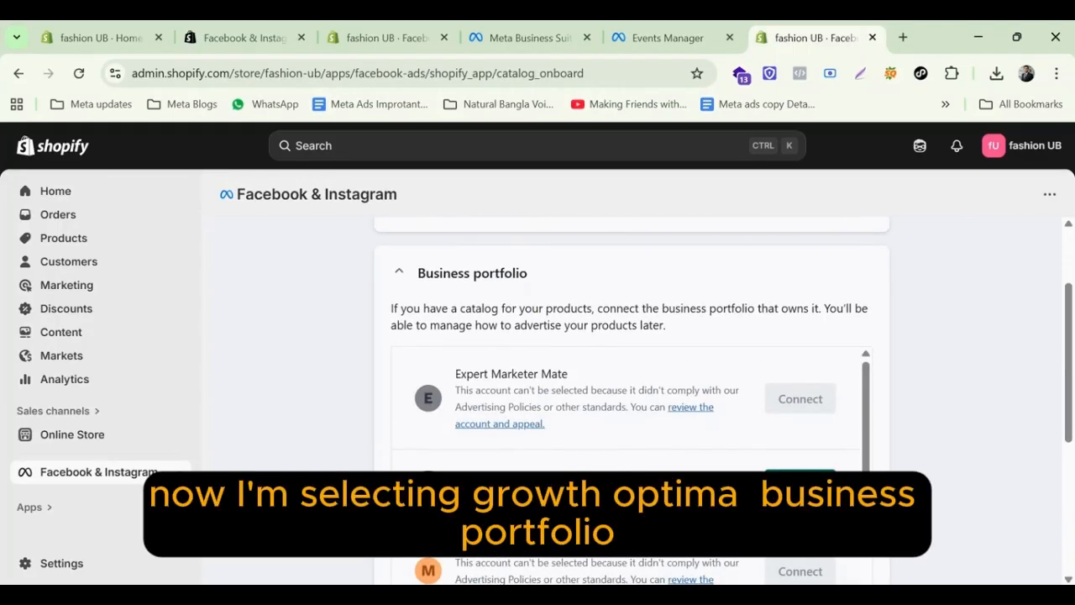
click(800, 487)
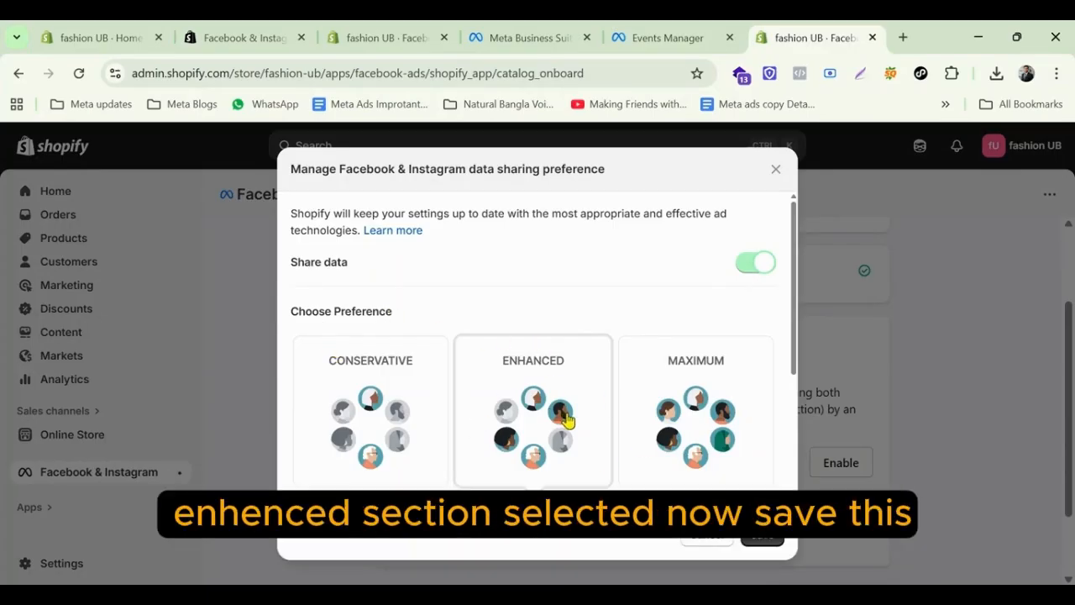
Save Enhanced as the Facebook & Instagram data sharing preference and go to the dataset connection list
click(760, 542)
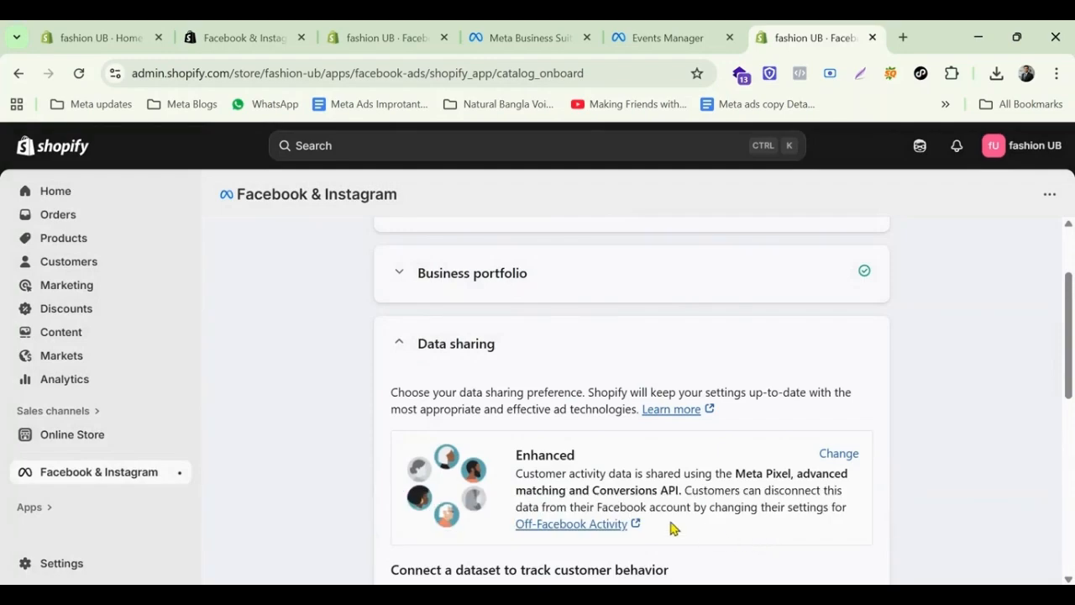
scroll(522, 484, down, 3)
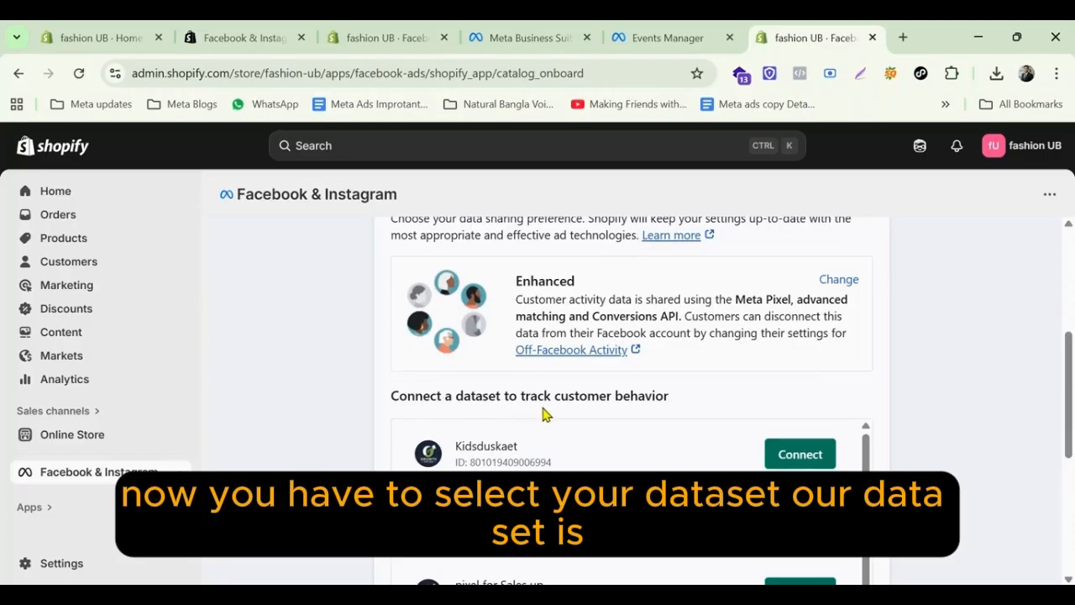
Connect the "Growth Optima pixel 01" dataset to track customer behavior in the Shopify data sharing setup
scroll(584, 467, down, 5)
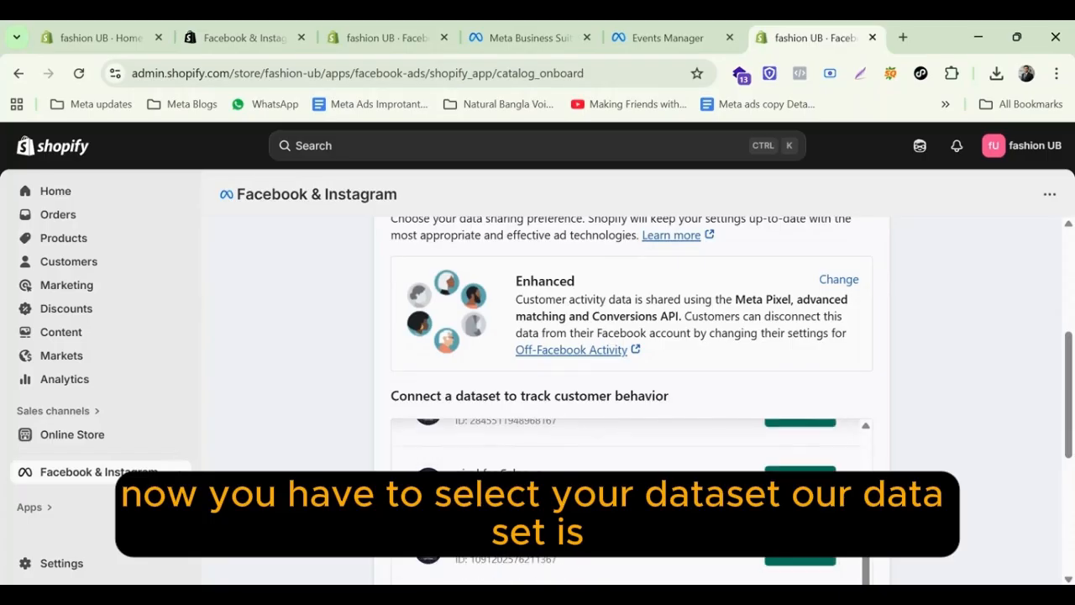
scroll(545, 491, up, 3)
scroll(544, 491, down, 4)
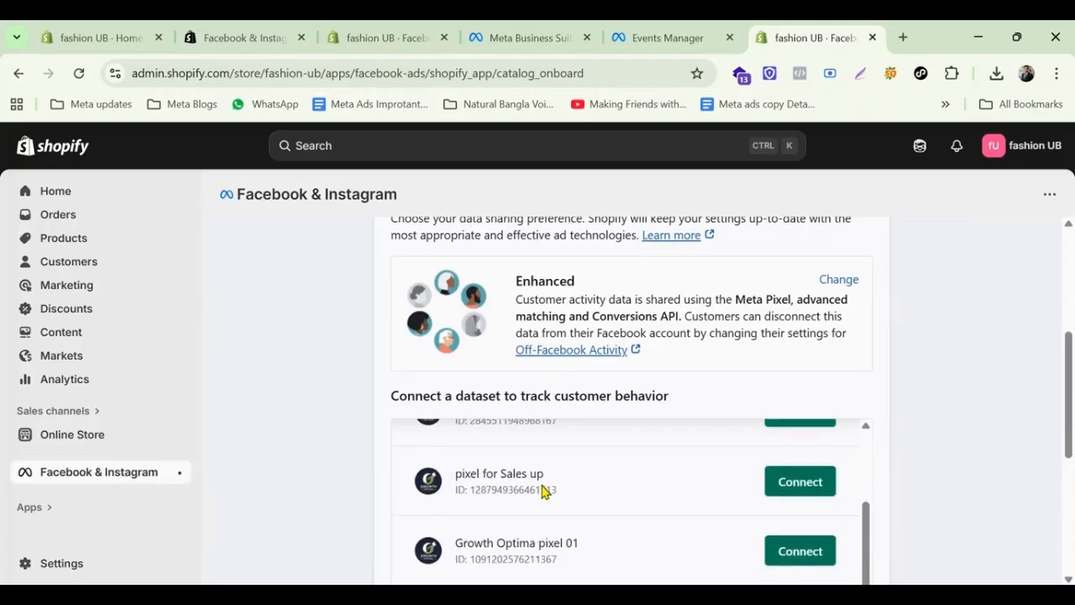
scroll(453, 499, down, 1)
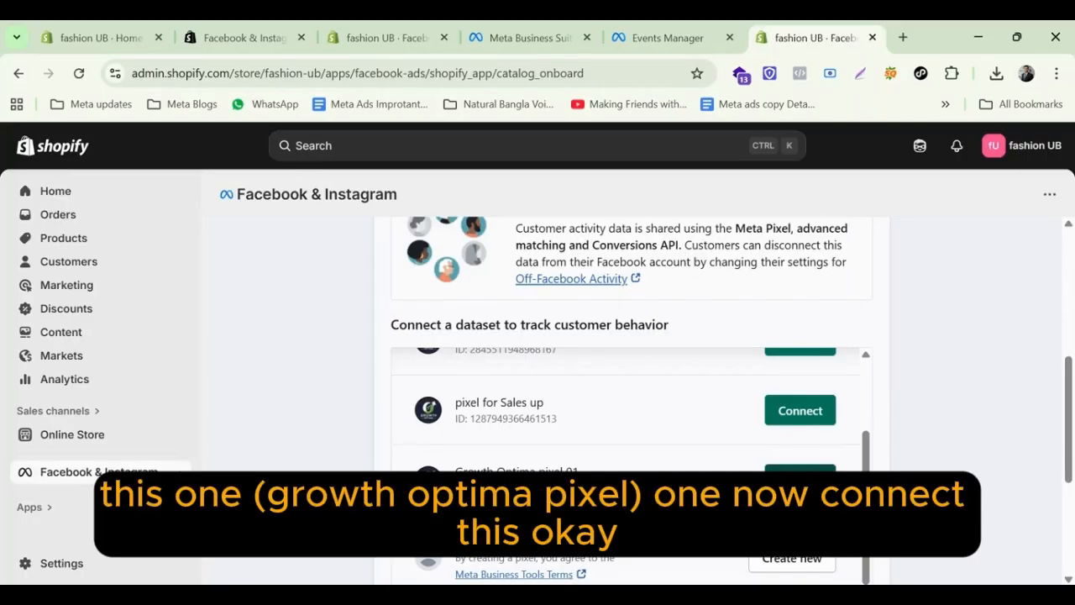
click(799, 480)
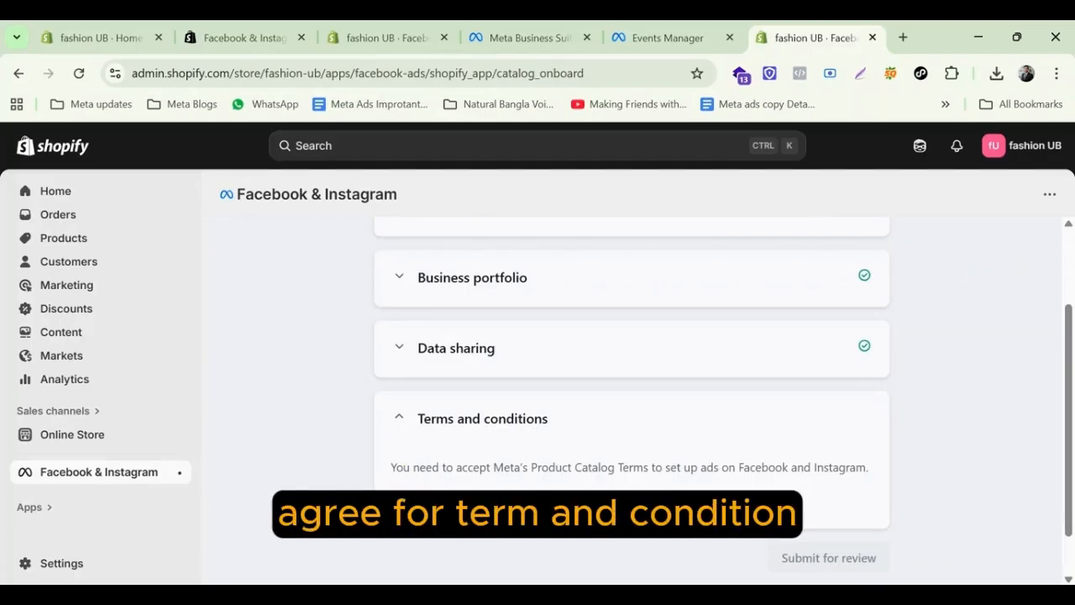
Accept Meta's Product Catalog Terms and submit the Facebook & Instagram ads setup for review
click(399, 501)
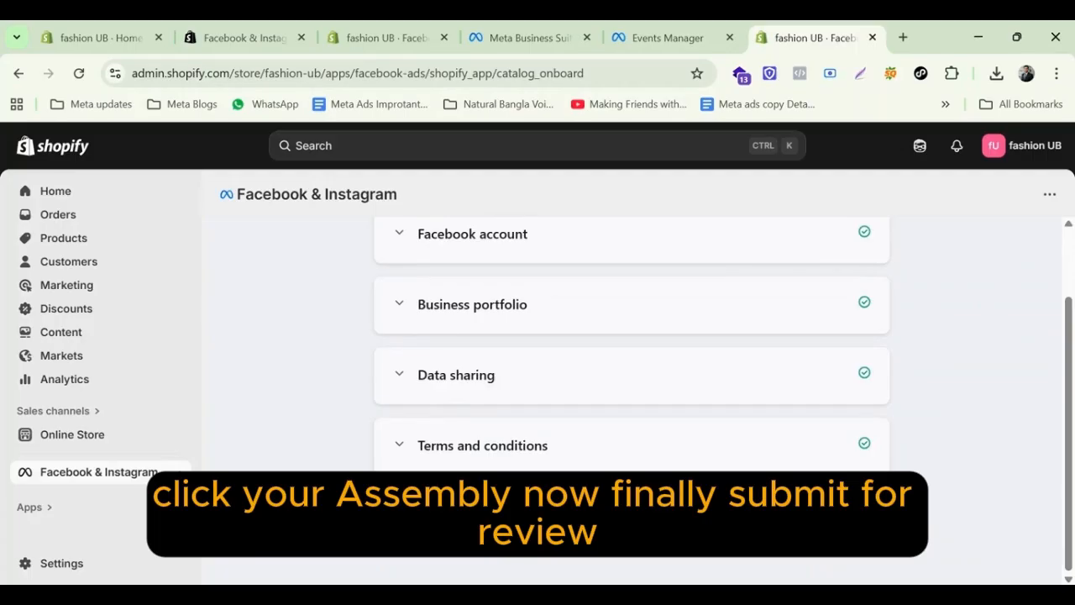
click(796, 510)
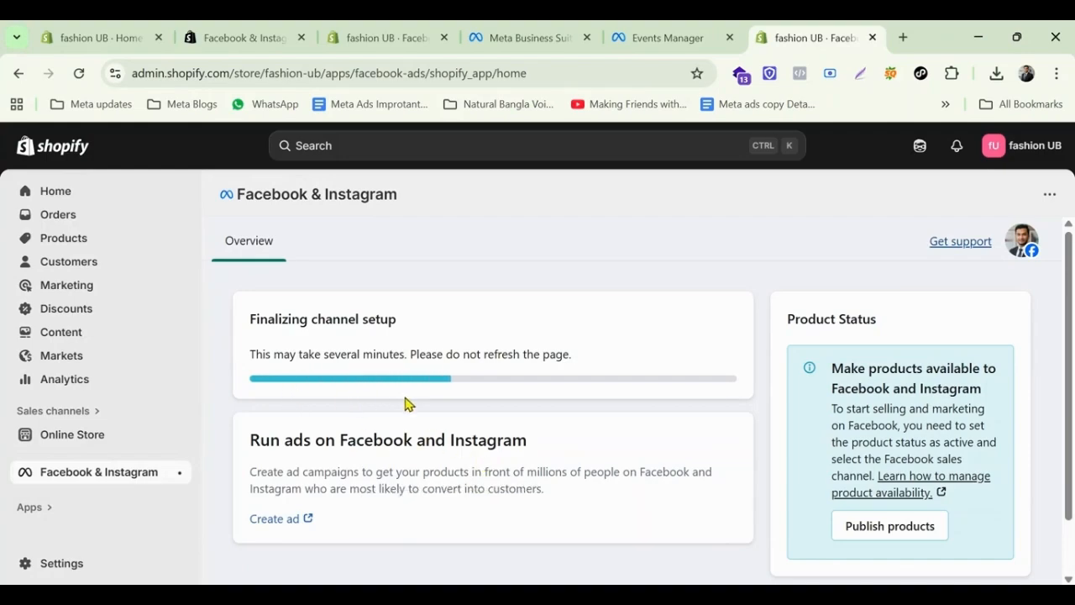
scroll(516, 425, down, 1)
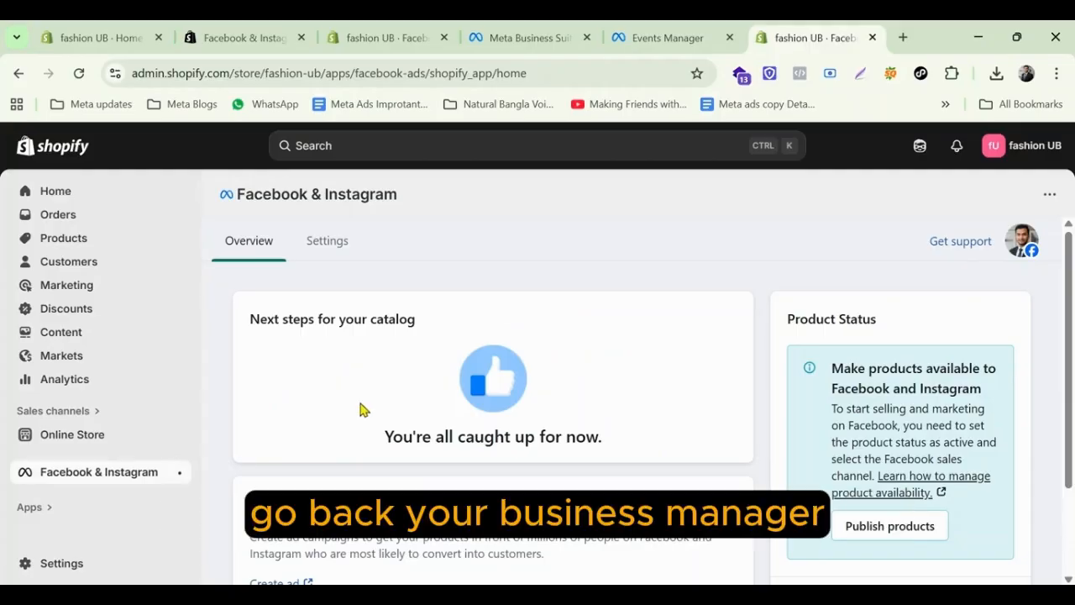
Return to Events Manager and complete the Shopify connection wizard through the verification and confirmation stages
click(651, 38)
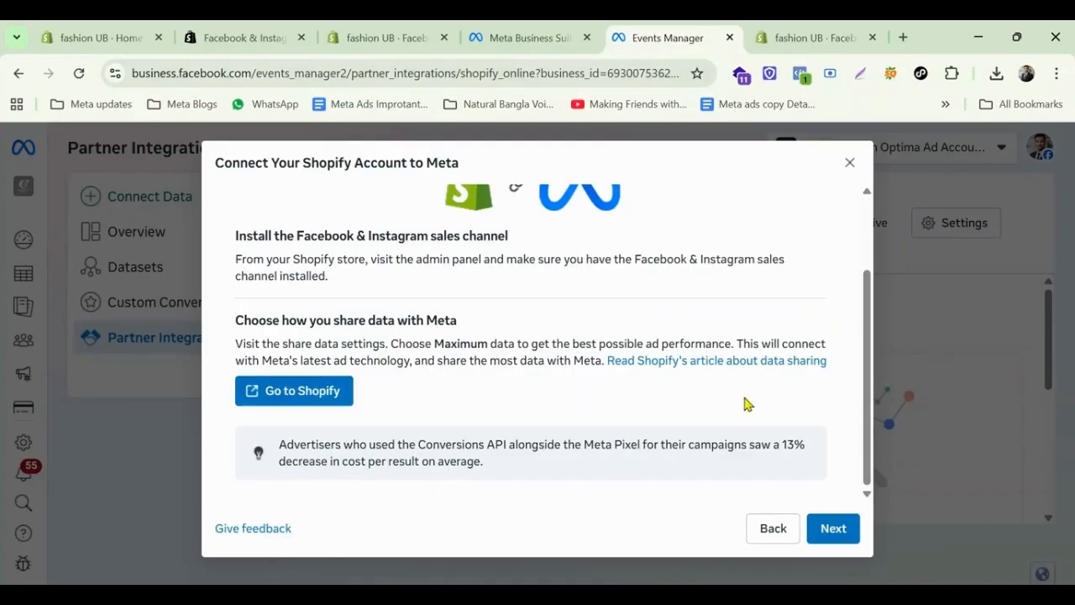
click(830, 529)
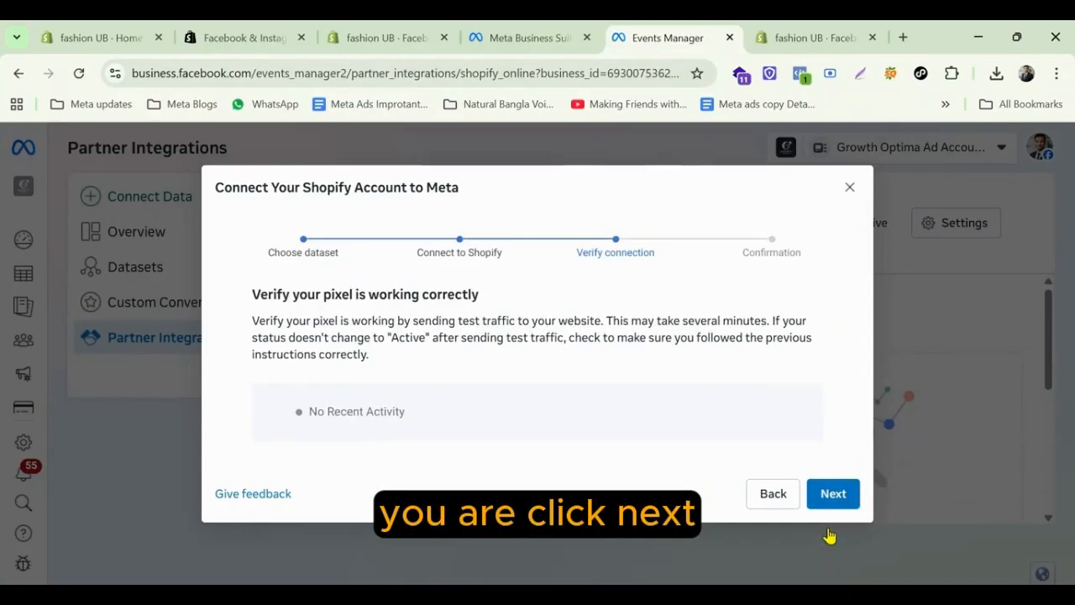
click(827, 493)
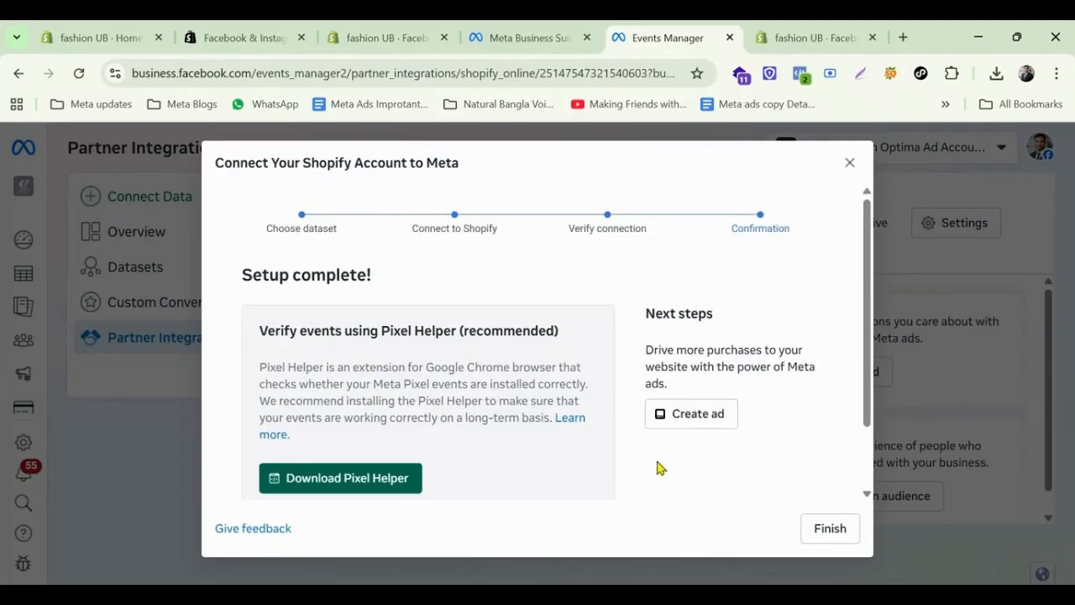
scroll(398, 400, down, 1)
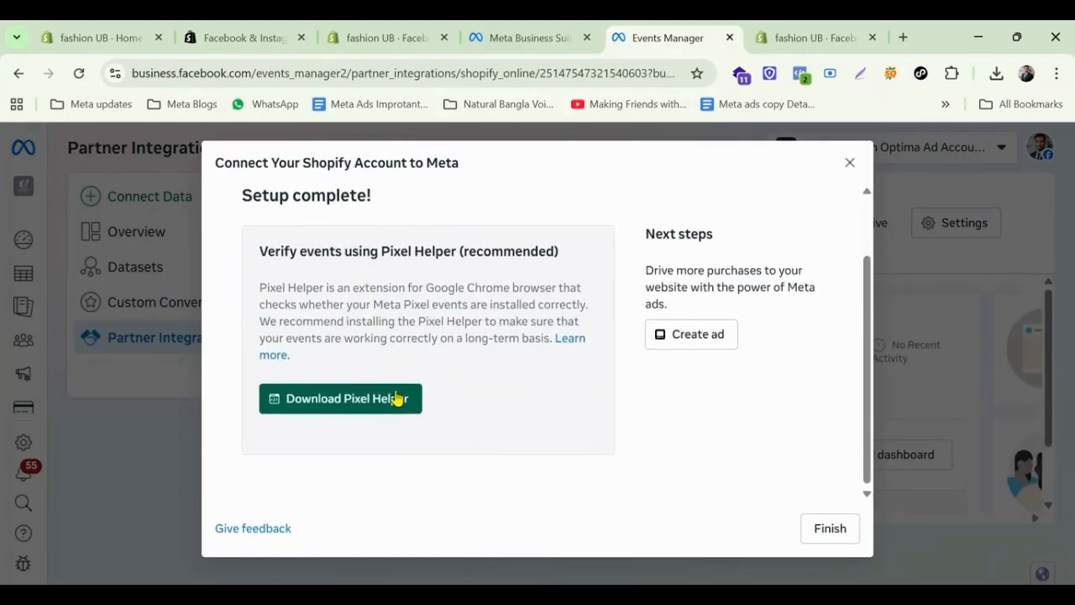
scroll(377, 390, down, 1)
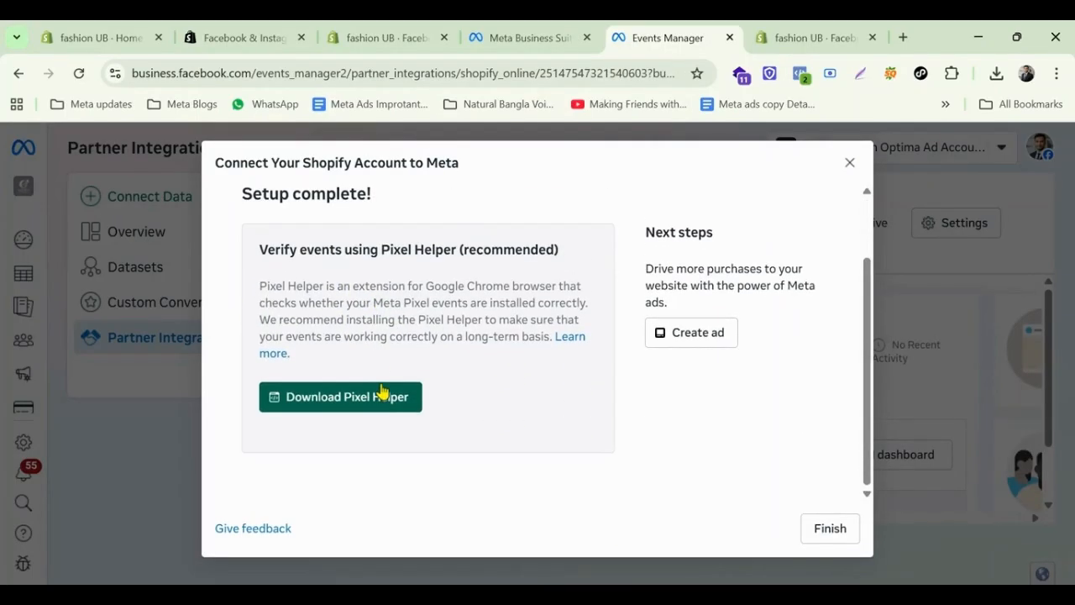
click(830, 532)
Examine the Shopify integration's website events section for Growth Optima pixel 01, including its event volume table
scroll(467, 436, down, 2)
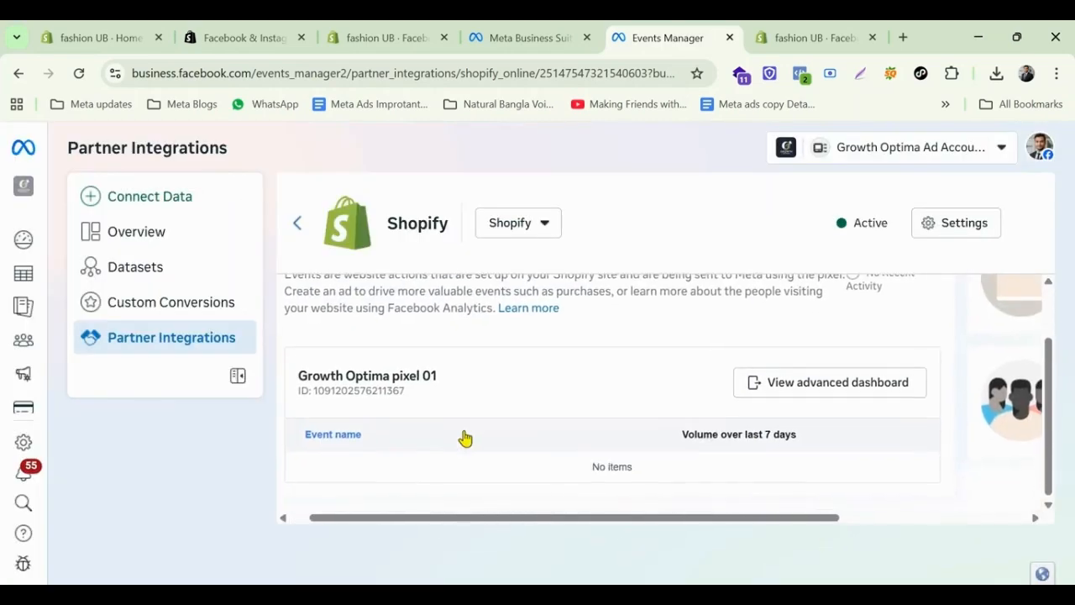
scroll(465, 437, up, 2)
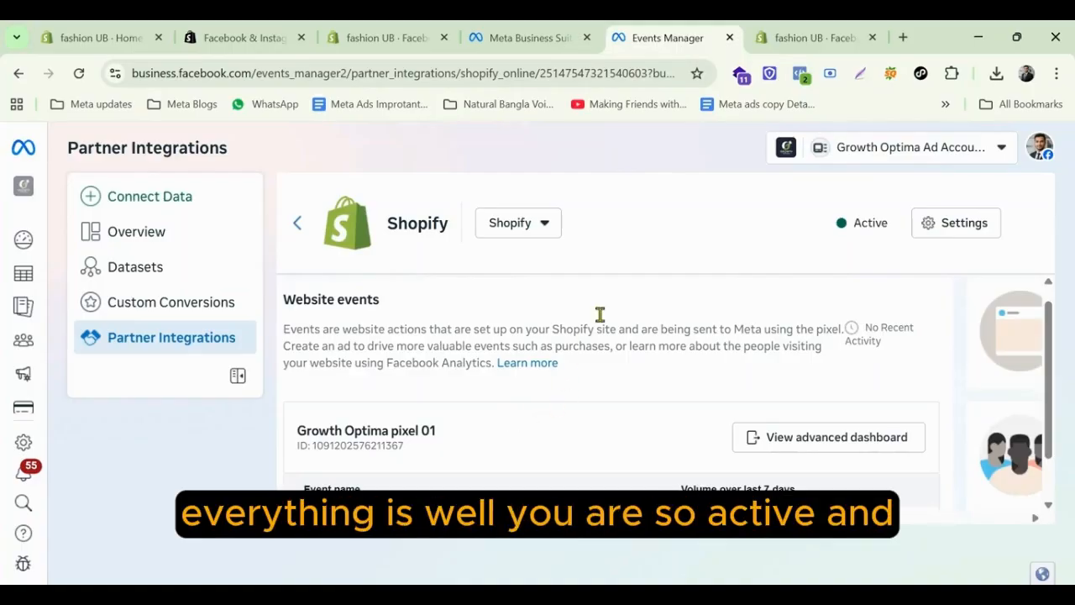
scroll(643, 434, down, 1)
scroll(624, 446, right, 3)
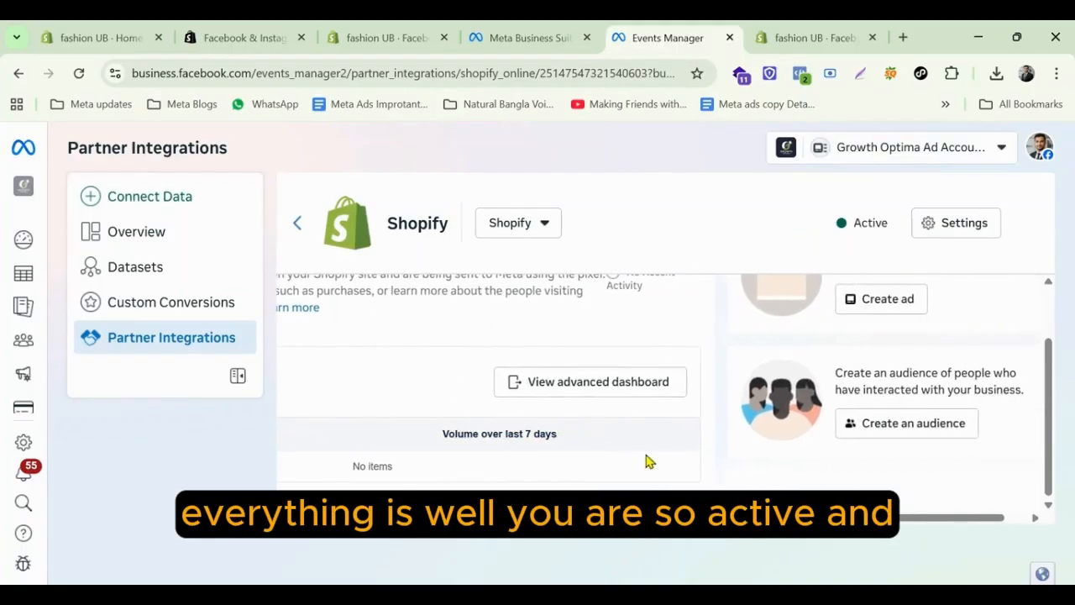
scroll(636, 440, left, 3)
scroll(629, 427, up, 1)
scroll(629, 428, right, 2)
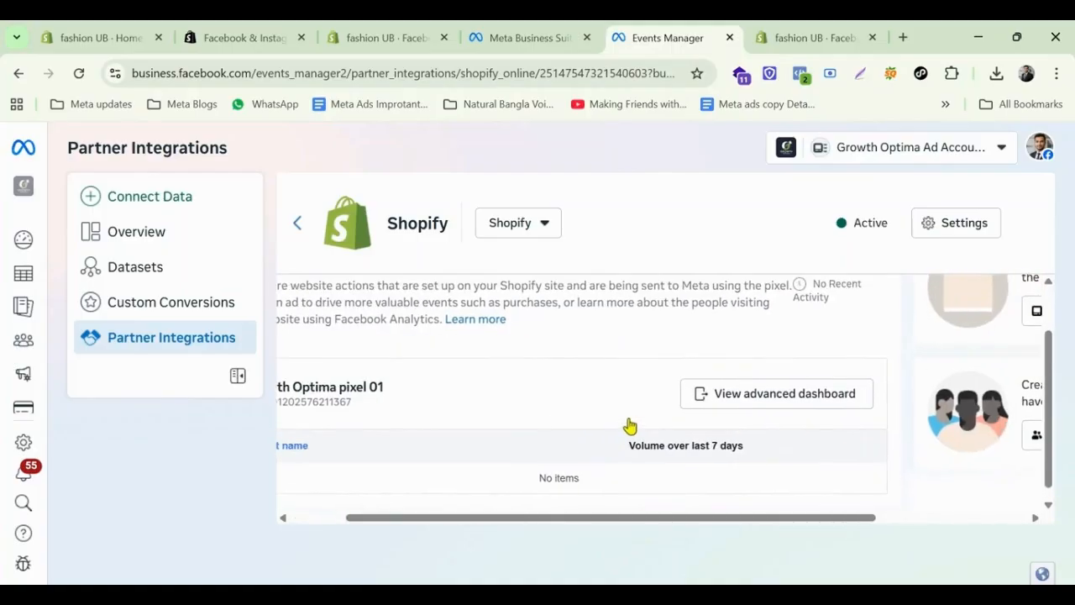
scroll(644, 420, right, 2)
scroll(636, 425, down, 1)
scroll(636, 424, left, 5)
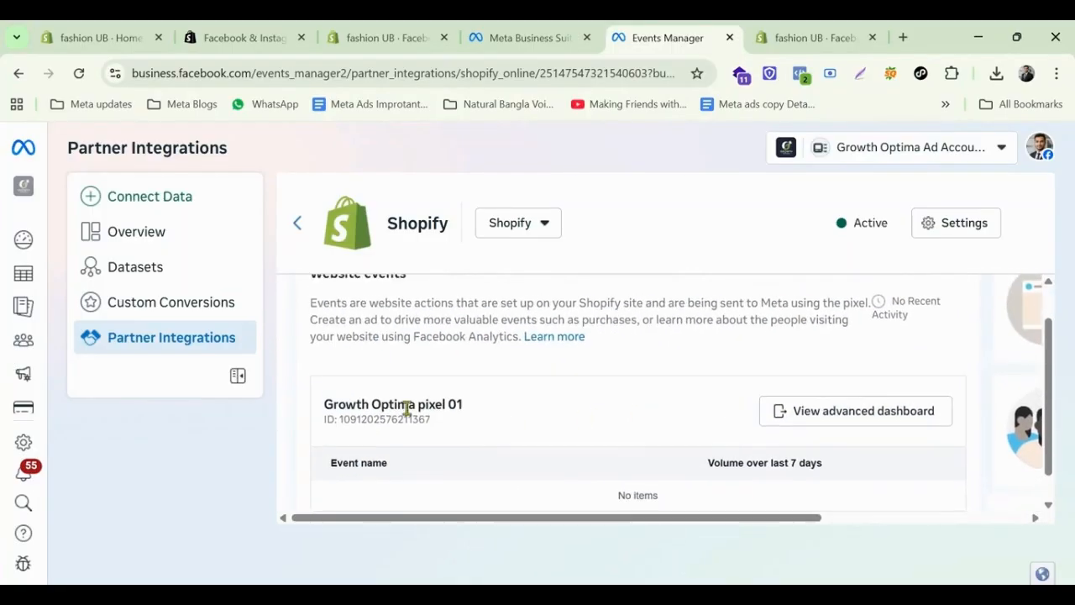
scroll(413, 408, down, 1)
scroll(504, 454, right, 1)
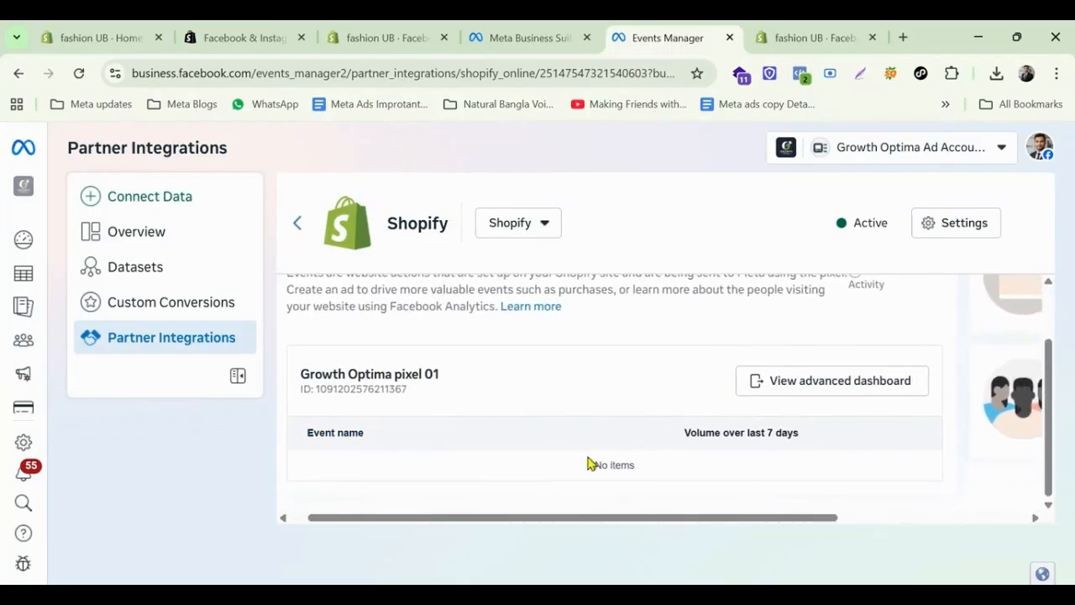
Open the advanced dashboard of Growth Optima pixel 01 and review its Shopify connection status and event list
click(806, 382)
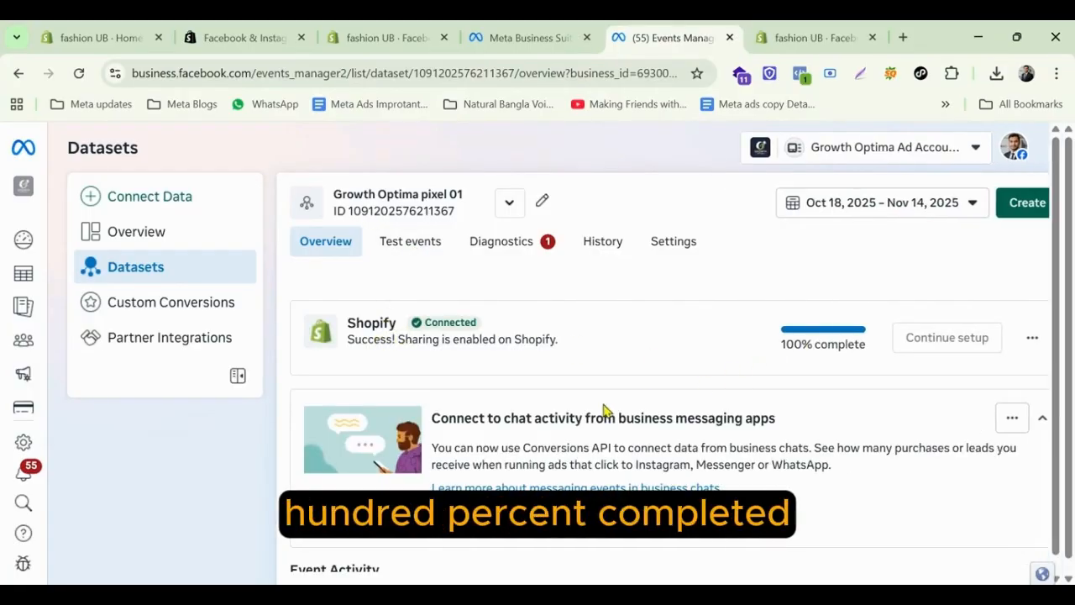
scroll(591, 425, down, 8)
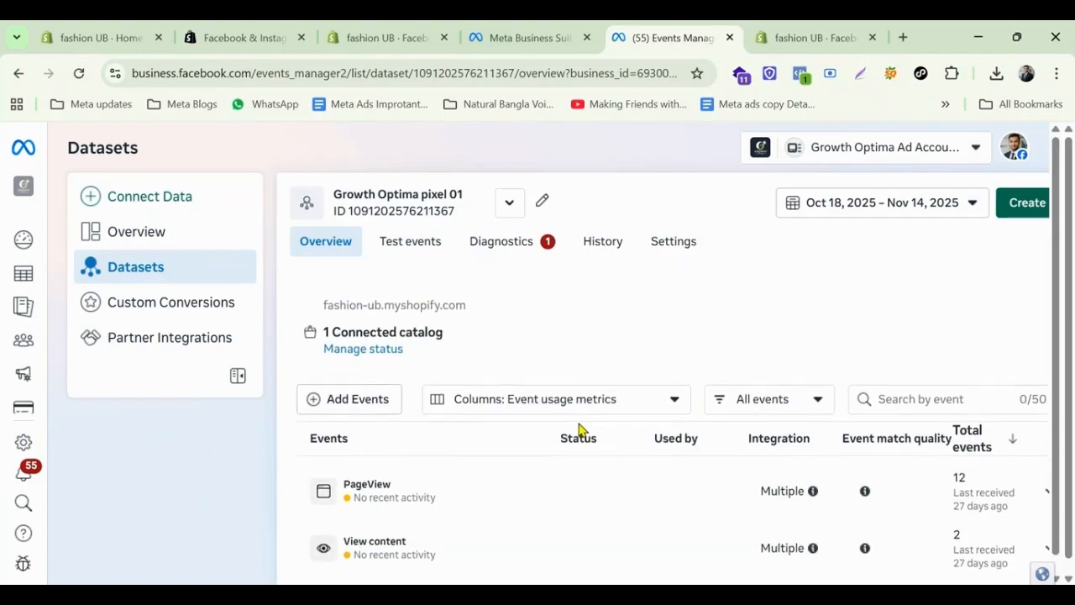
scroll(578, 430, up, 8)
Start a website event test for the pixel using the suggested URL fashion-ub.myshopify.com
click(410, 243)
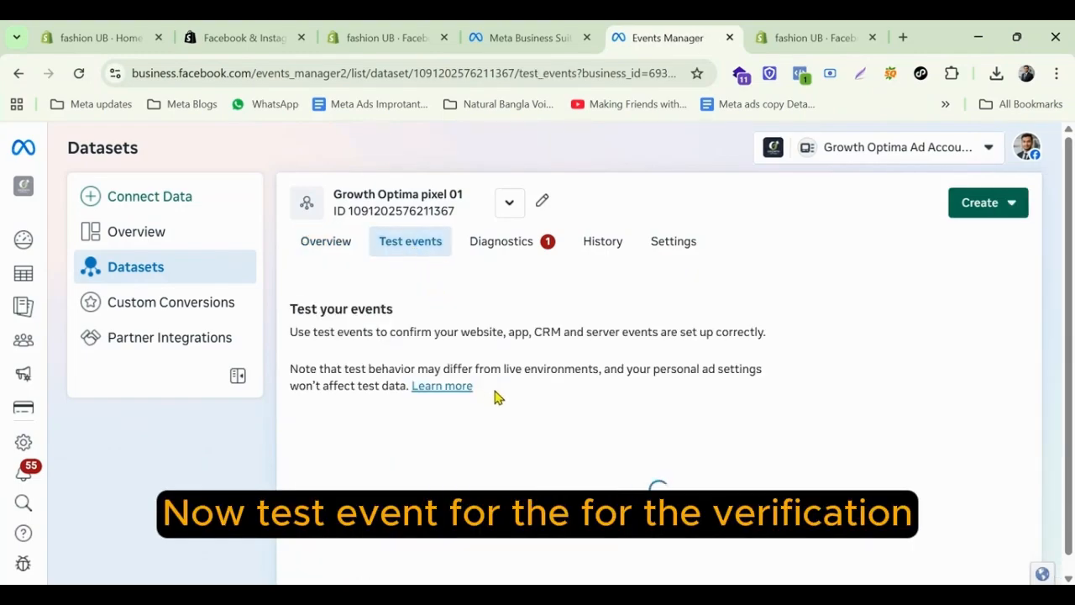
scroll(502, 408, down, 1)
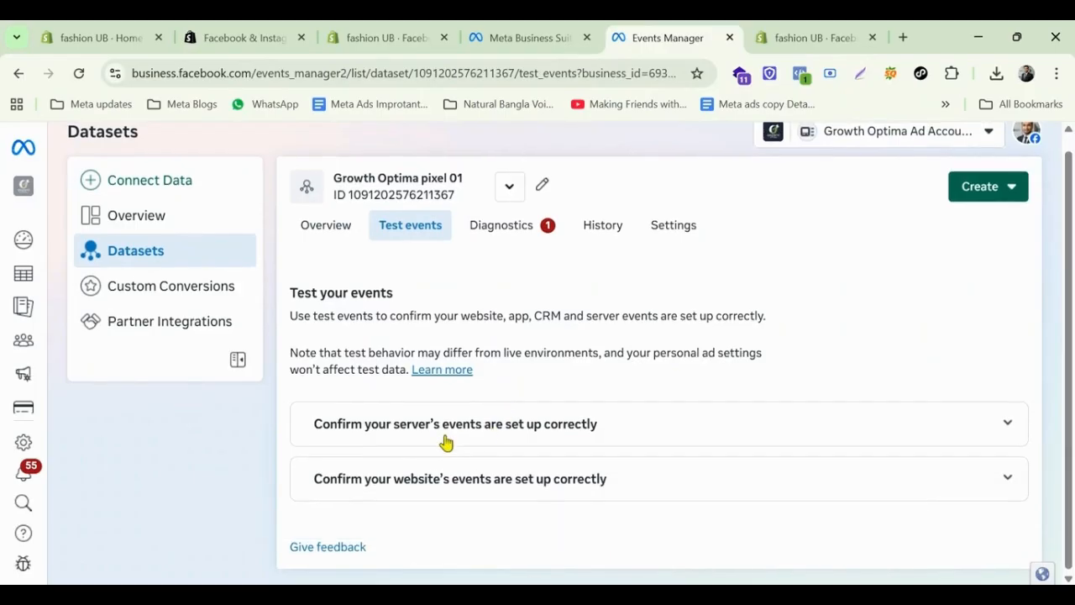
click(501, 492)
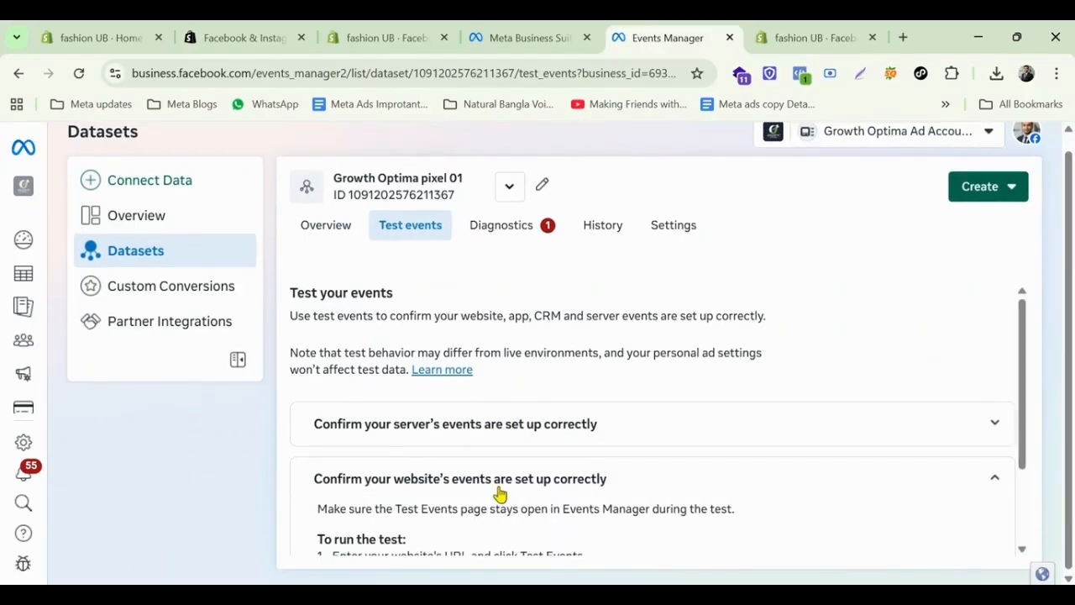
scroll(503, 490, down, 2)
click(467, 483)
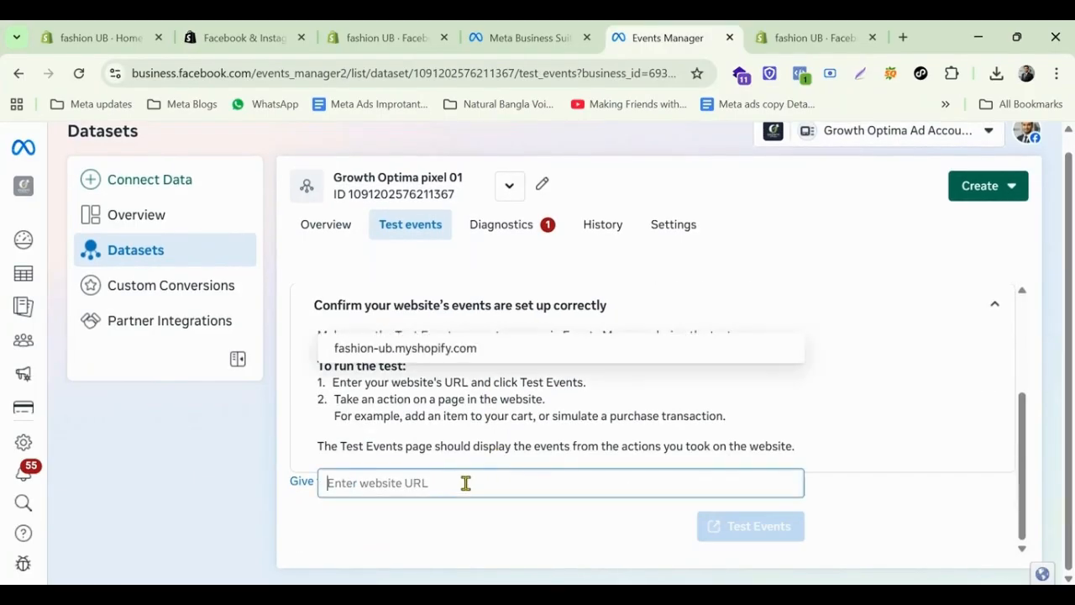
click(453, 347)
click(771, 540)
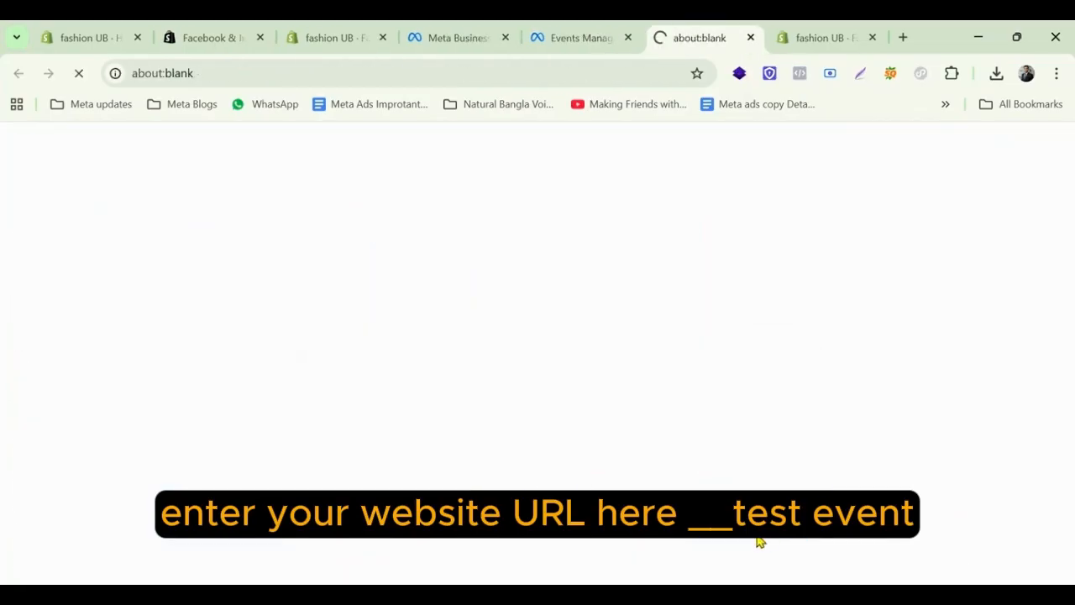
Open the Cotton Single-layer Yarn Bathrobe product in the store and add one Army Green, L item to the cart
scroll(580, 492, down, 3)
scroll(491, 475, down, 2)
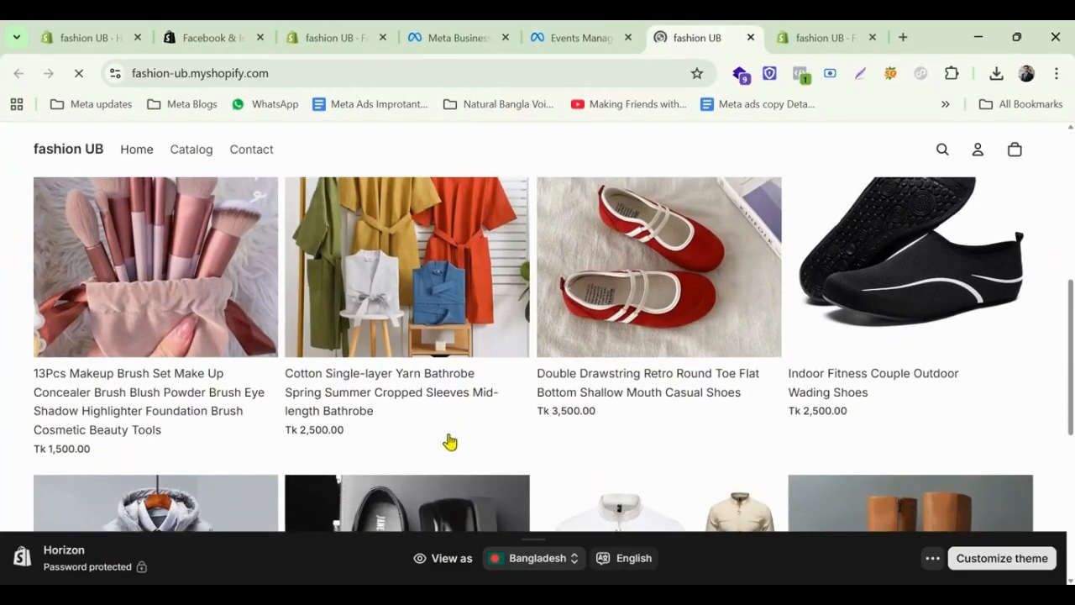
click(386, 263)
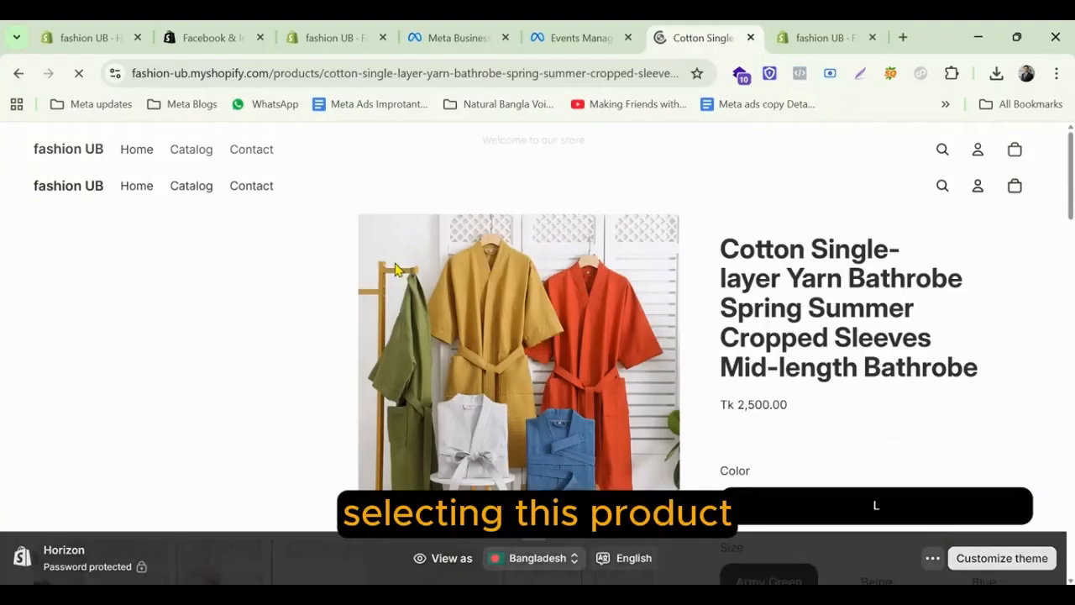
scroll(574, 407, down, 1)
scroll(575, 407, down, 3)
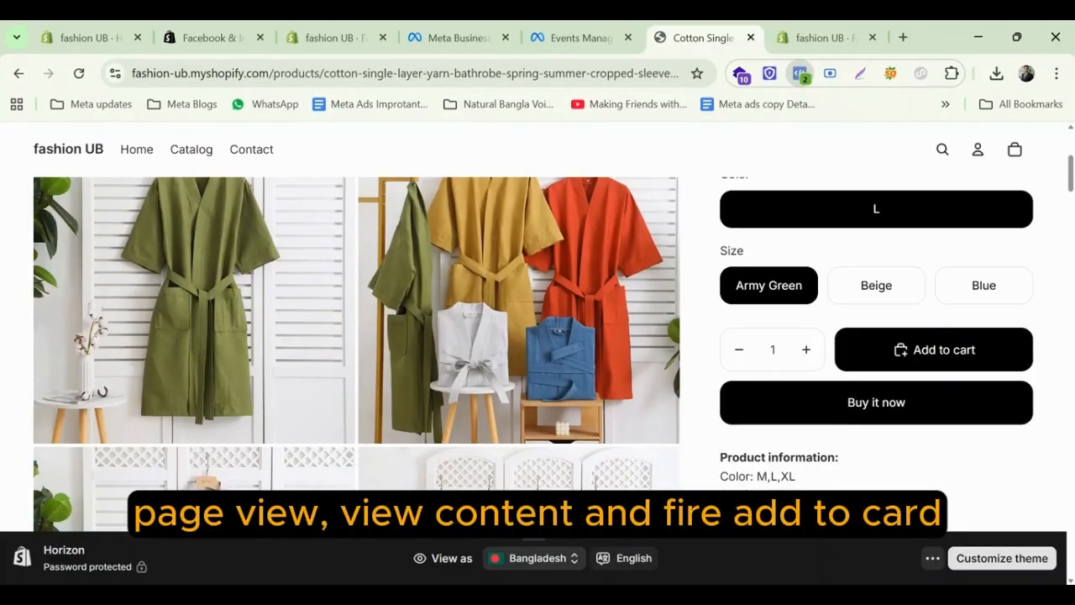
click(914, 350)
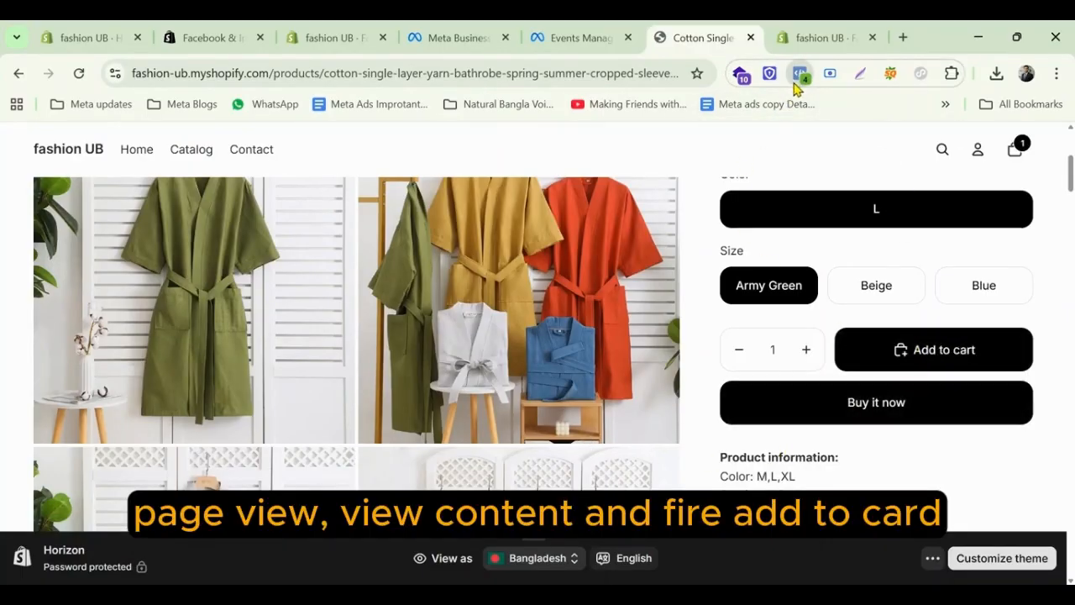
Look over the bathrobe's product information and enlarge the photo showing the robes in several colors
scroll(479, 463, down, 5)
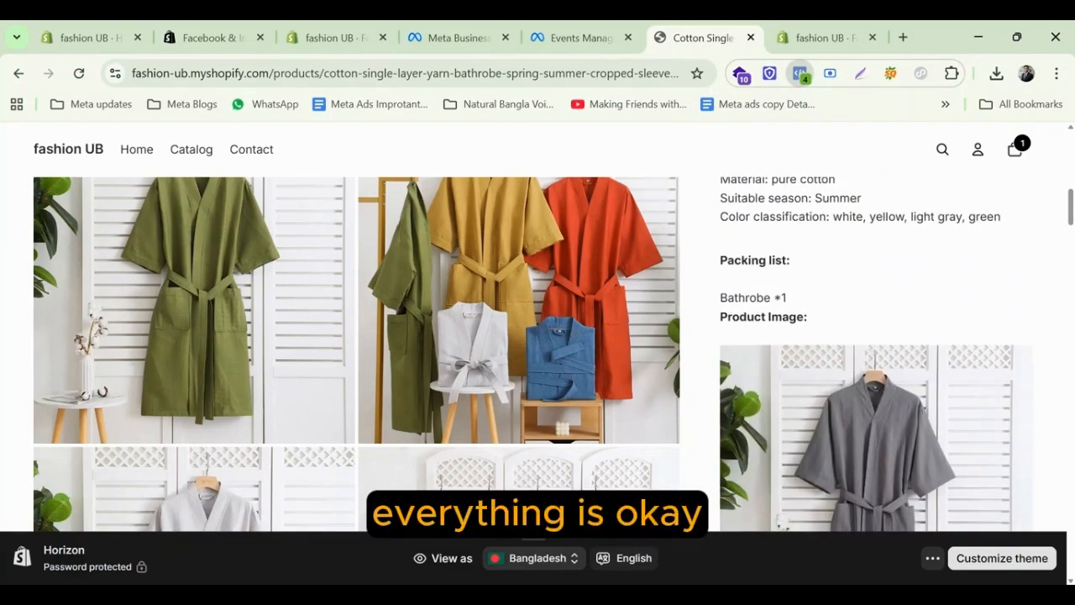
click(382, 377)
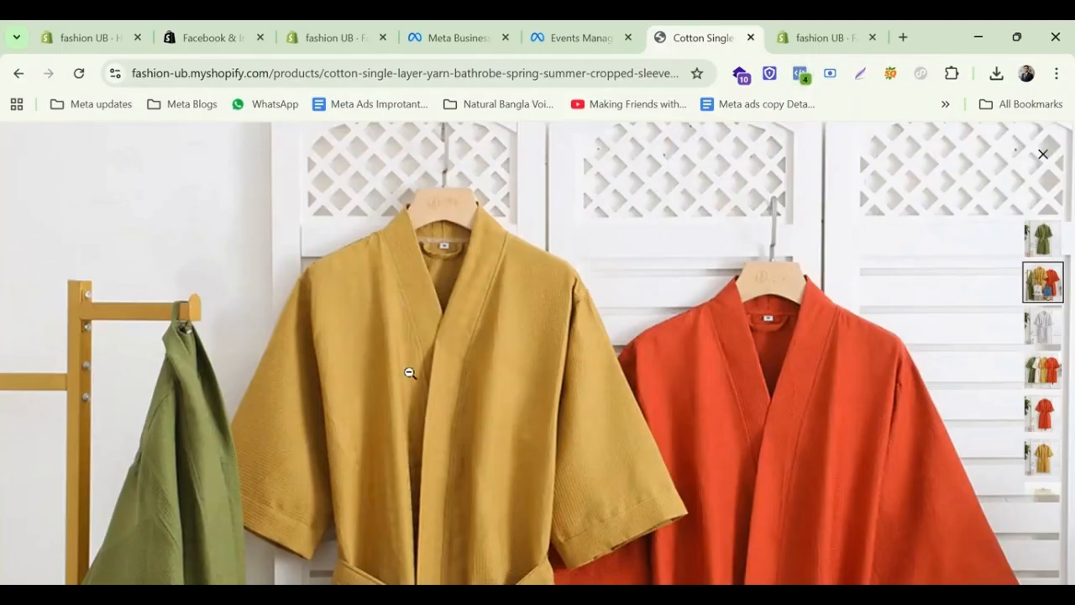